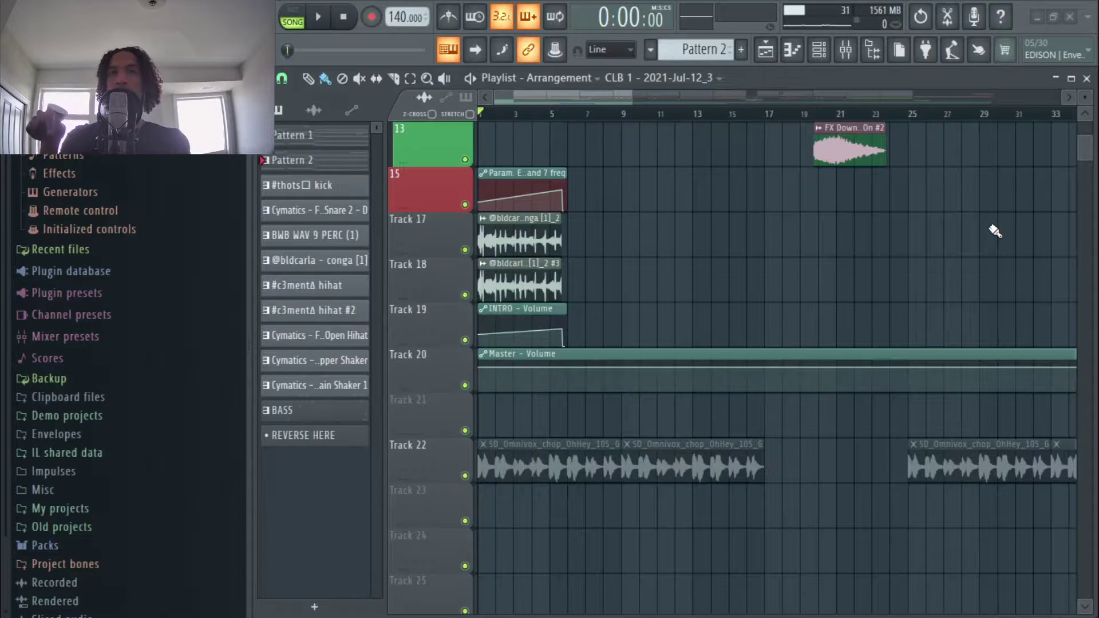
Step: Play the arrangement intro from bar 1 and survey the playlist tracks
{"action": "key", "text": "space"}
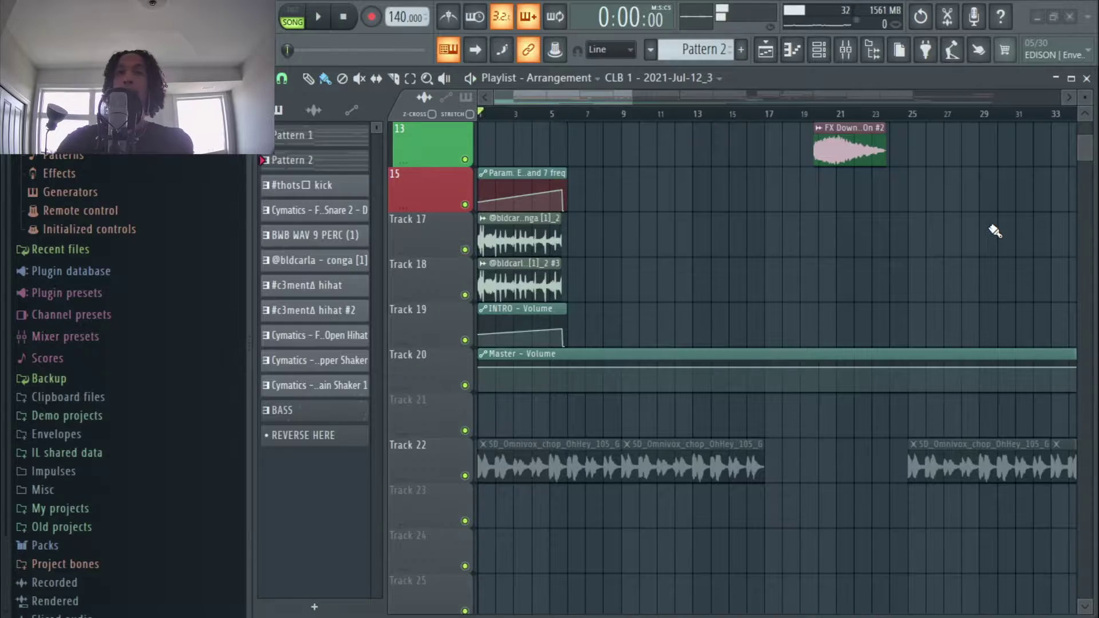
{"action": "scroll", "coordinate": [944, 258], "scroll_direction": "down", "scroll_amount": 2}
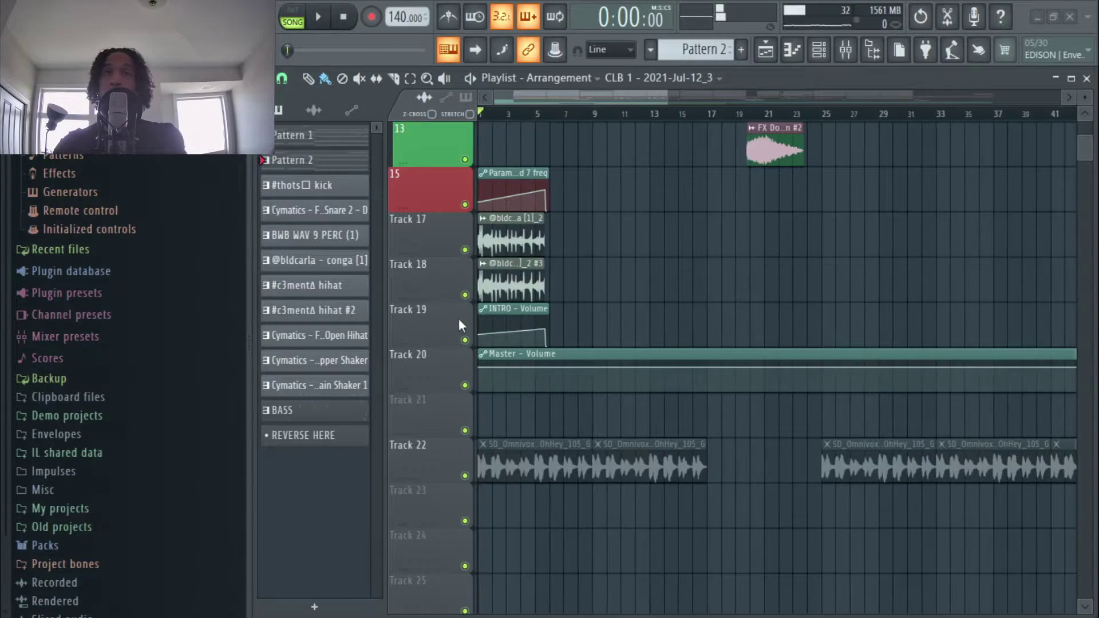
{"action": "scroll", "coordinate": [887, 252], "scroll_direction": "up", "scroll_amount": 5}
{"action": "scroll", "coordinate": [878, 246], "scroll_direction": "up", "scroll_amount": 5}
{"action": "scroll", "coordinate": [864, 229], "scroll_direction": "down", "scroll_amount": 3}
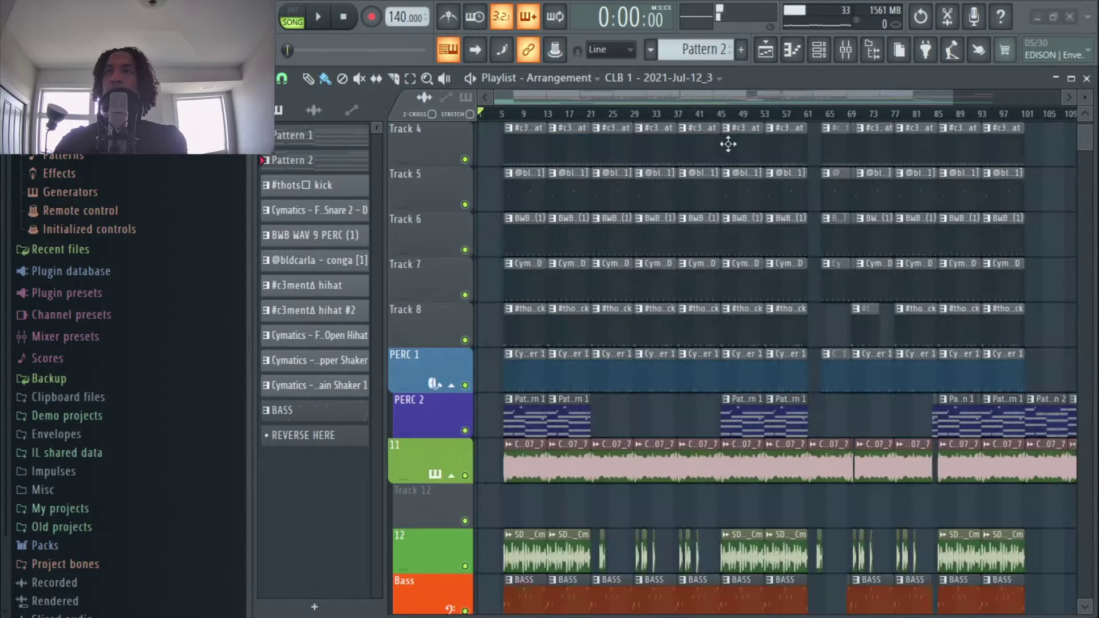
{"action": "scroll", "coordinate": [504, 131], "scroll_direction": "down", "scroll_amount": 5}
Step: Arm Edison on the Master insert and return to the Playlist
{"action": "left_click", "coordinate": [845, 54]}
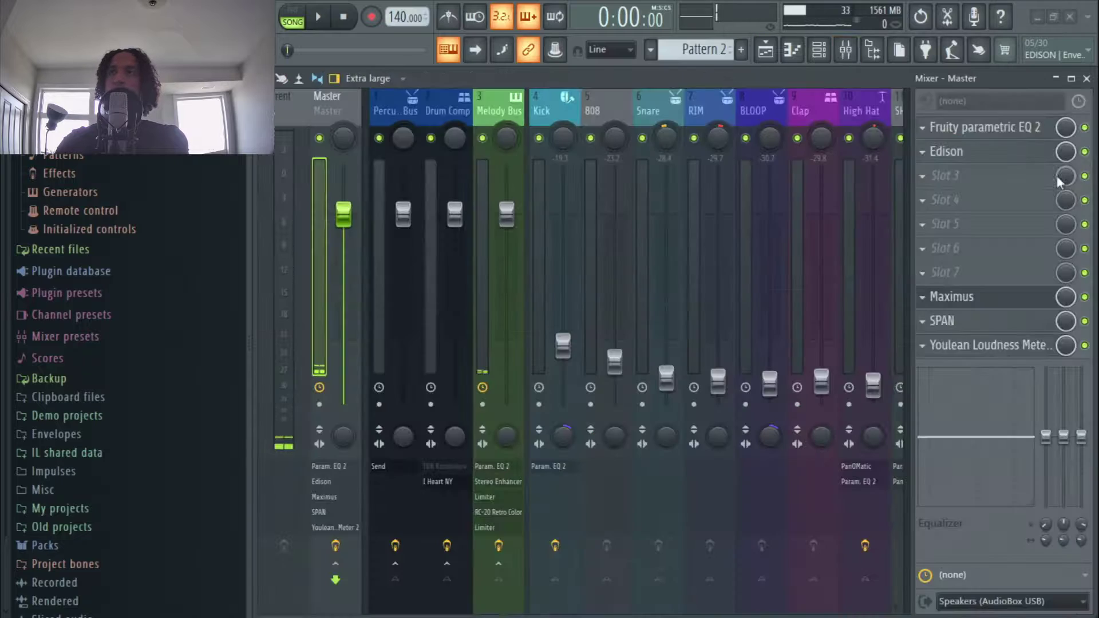
{"action": "left_click", "coordinate": [1037, 152]}
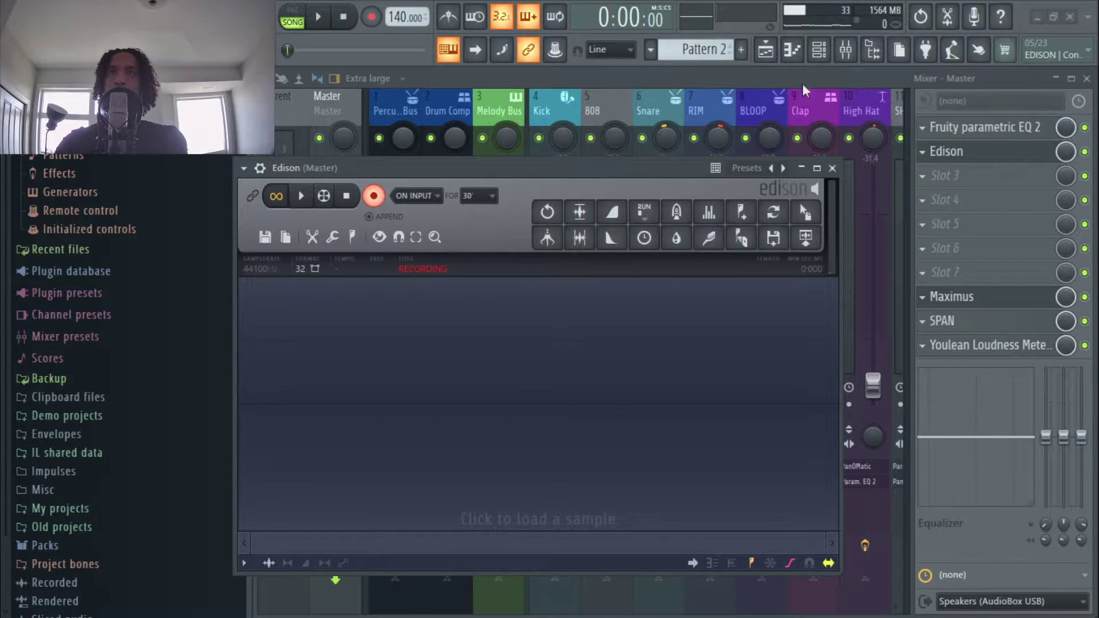
{"action": "left_click", "coordinate": [769, 55]}
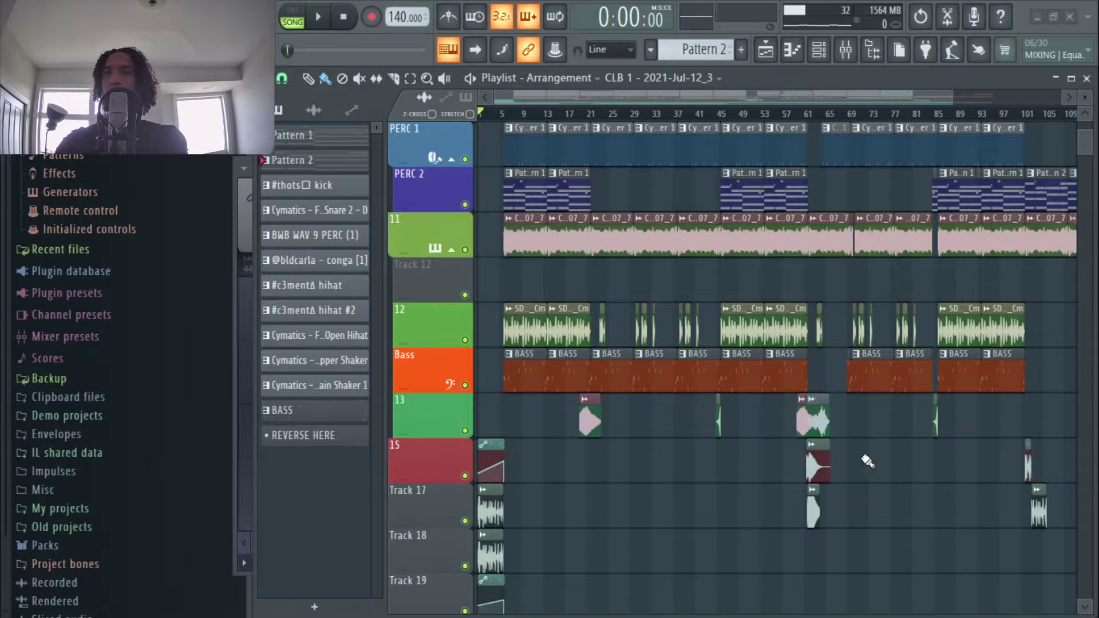
{"action": "scroll", "coordinate": [566, 307], "scroll_direction": "down", "scroll_amount": 2}
Step: Record the master from about bar 8 and drag the audio onto Track 18
{"action": "left_click", "coordinate": [508, 114]}
{"action": "left_click", "coordinate": [318, 18]}
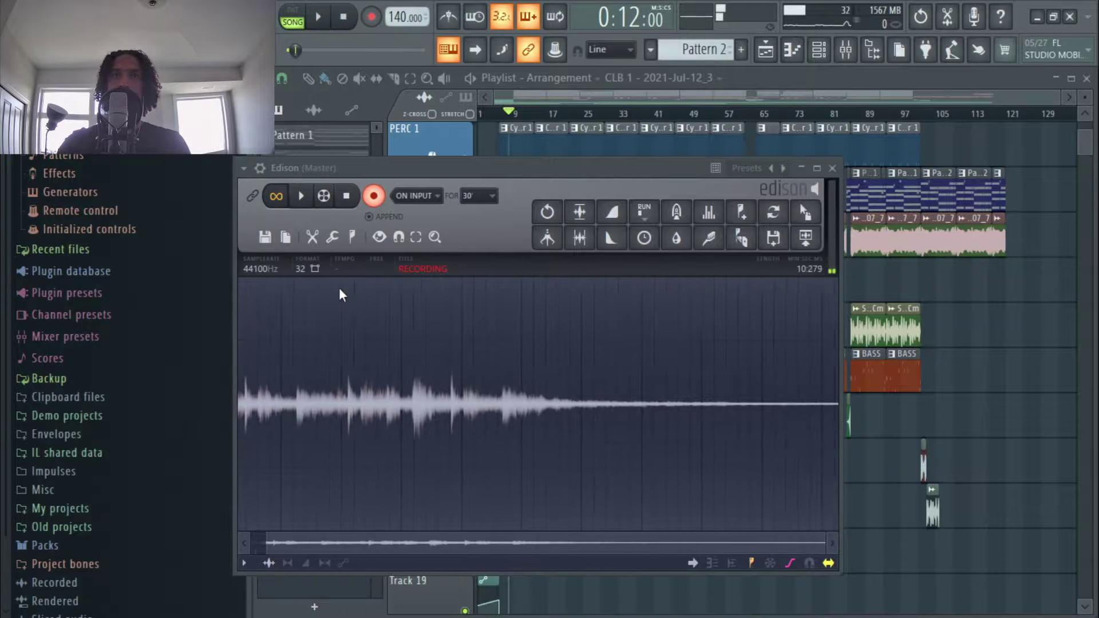
{"action": "key", "text": "space"}
{"action": "left_click_drag", "start_coordinate": [808, 215], "coordinate": [541, 395]}
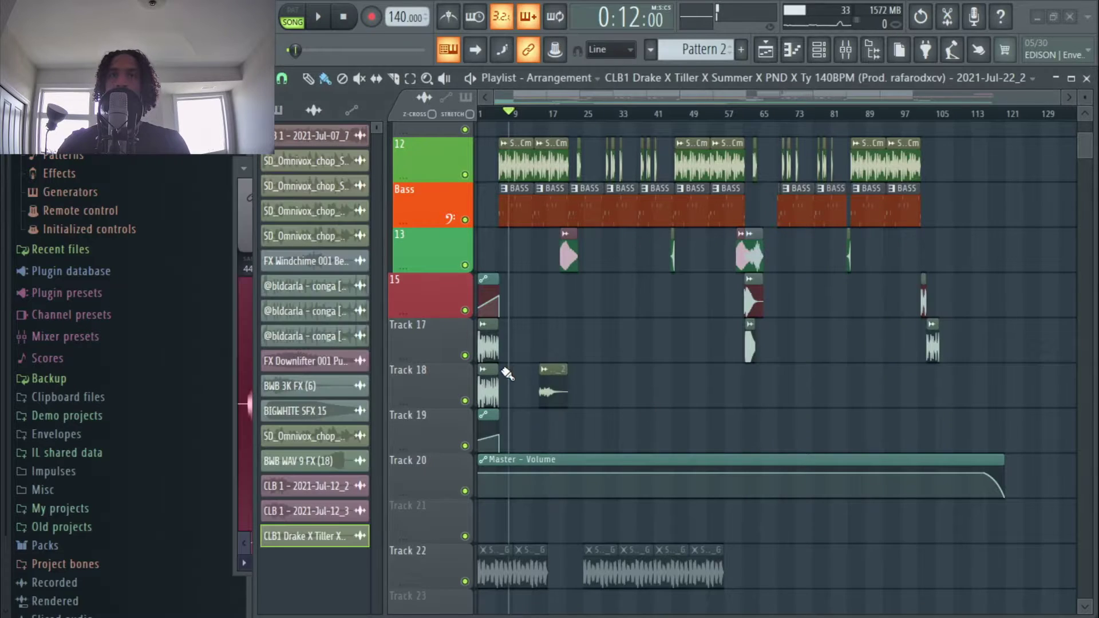
Step: Enable Normalize and Reverse on the recorded clip's sample
{"action": "double_click", "coordinate": [555, 384]}
{"action": "left_click", "coordinate": [346, 340]}
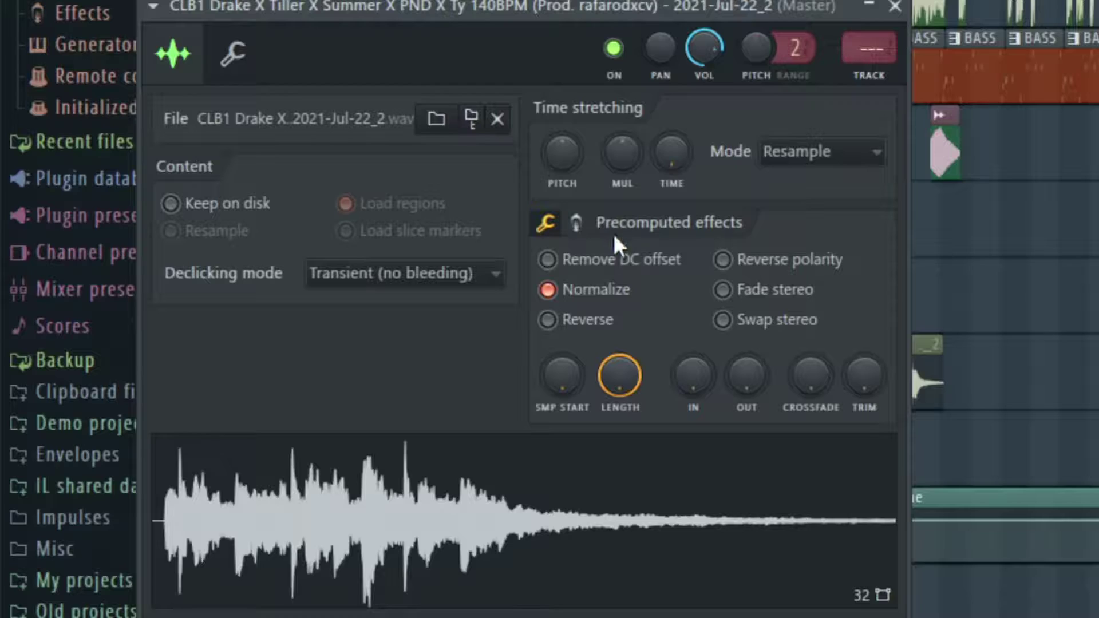
{"action": "left_click", "coordinate": [604, 325]}
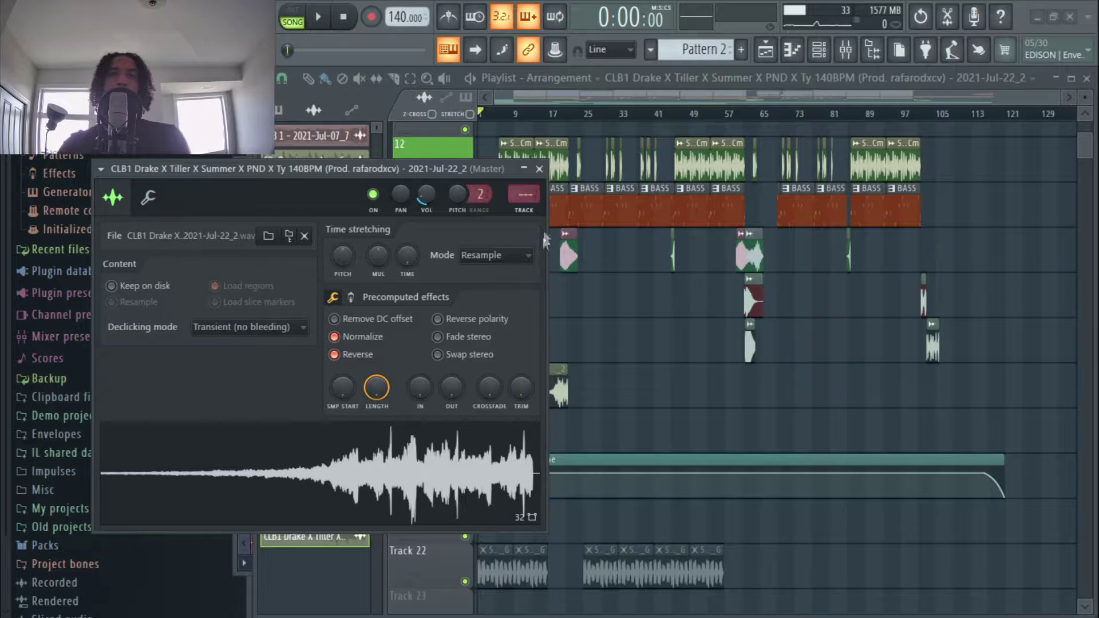
{"action": "left_click", "coordinate": [538, 169]}
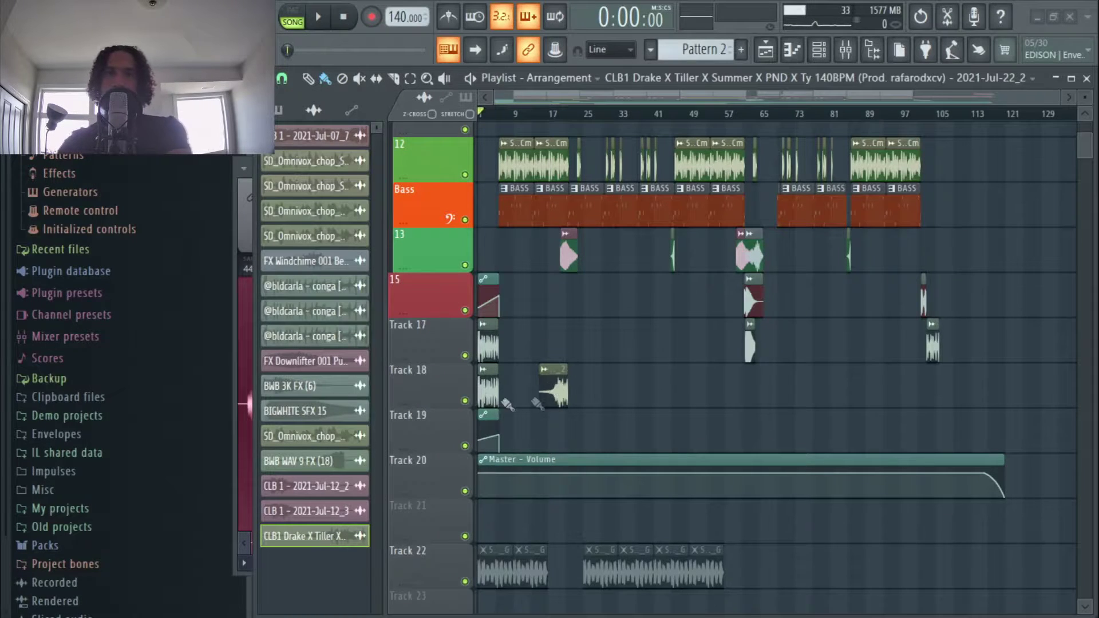
Step: Delete the recorded channel from the channel rack
{"action": "right_click", "coordinate": [328, 544]}
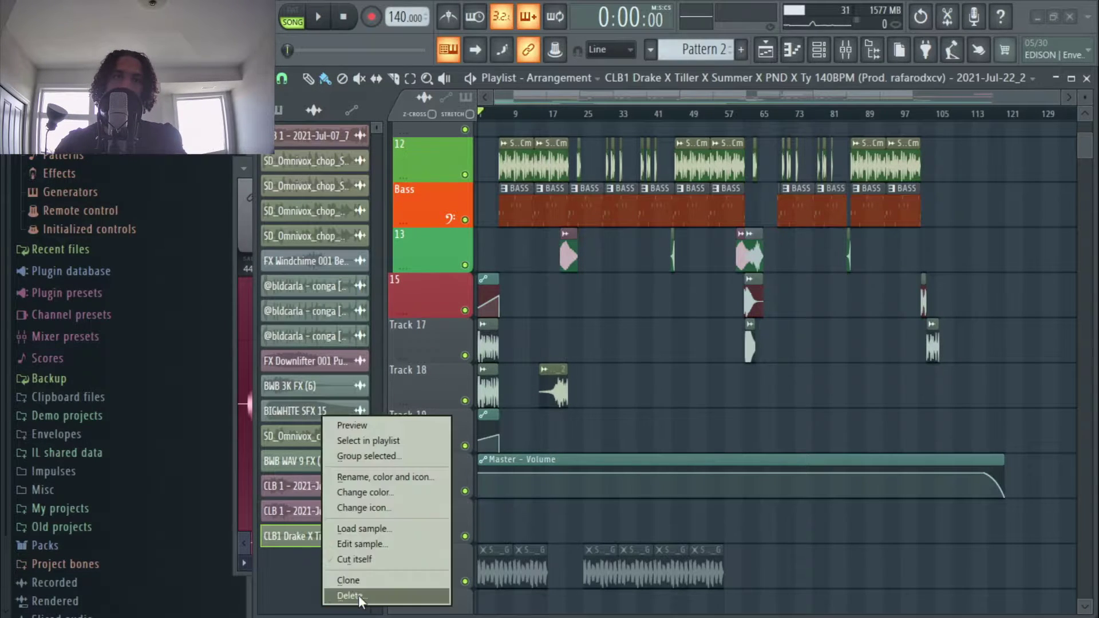
{"action": "left_click", "coordinate": [355, 591]}
{"action": "left_click", "coordinate": [628, 370]}
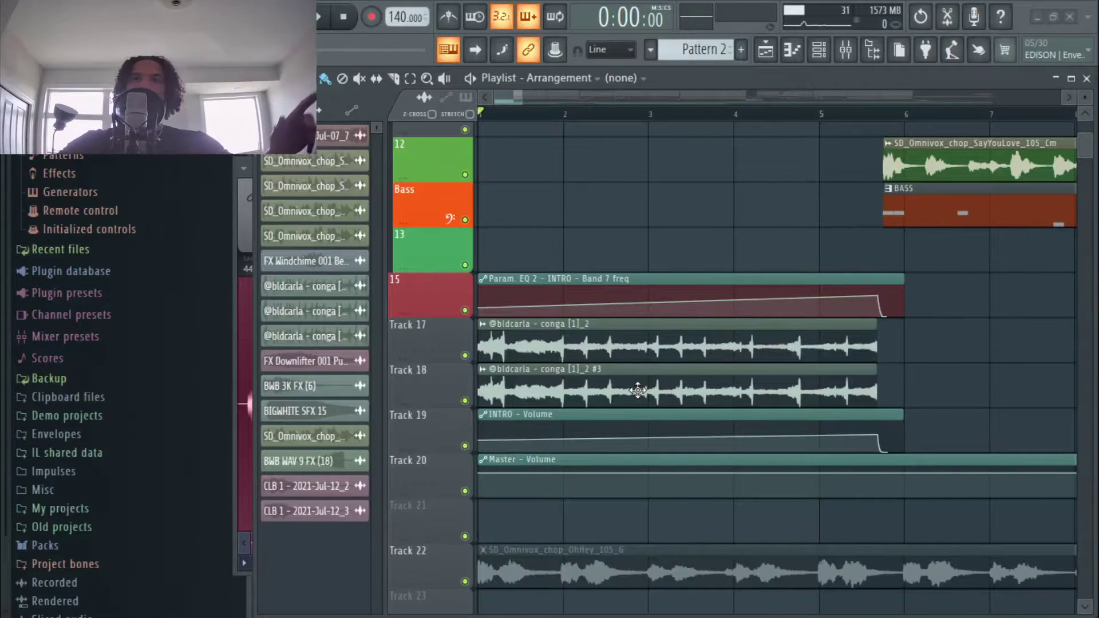
Step: Open the INTRO insert's two Fruity parametric EQ 2 plugins in the Mixer
{"action": "key", "text": "F9"}
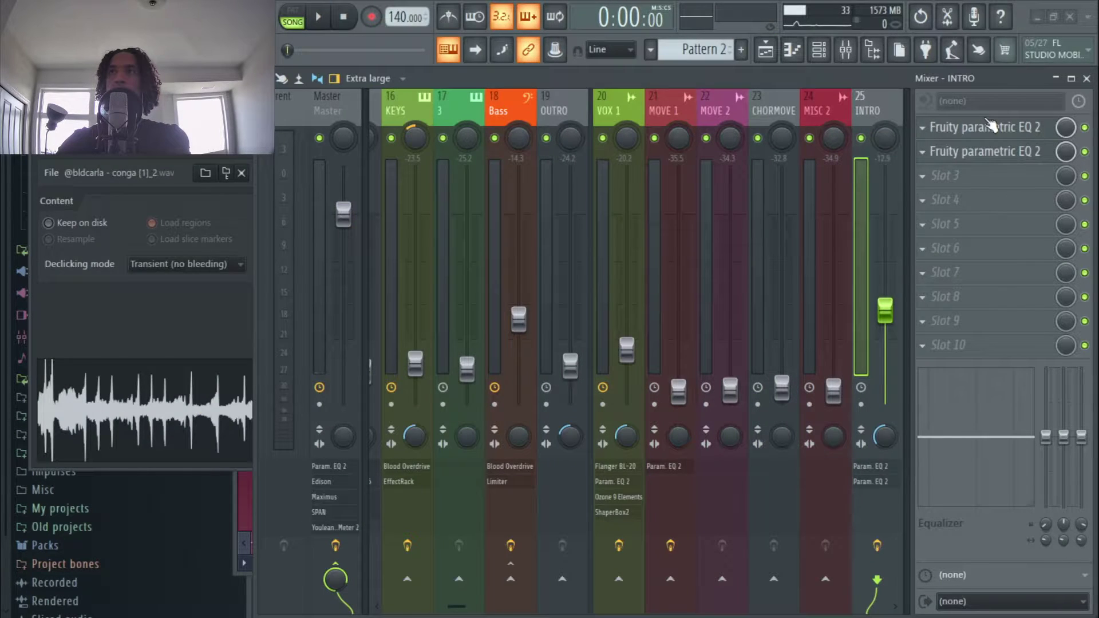
{"action": "left_click", "coordinate": [990, 126]}
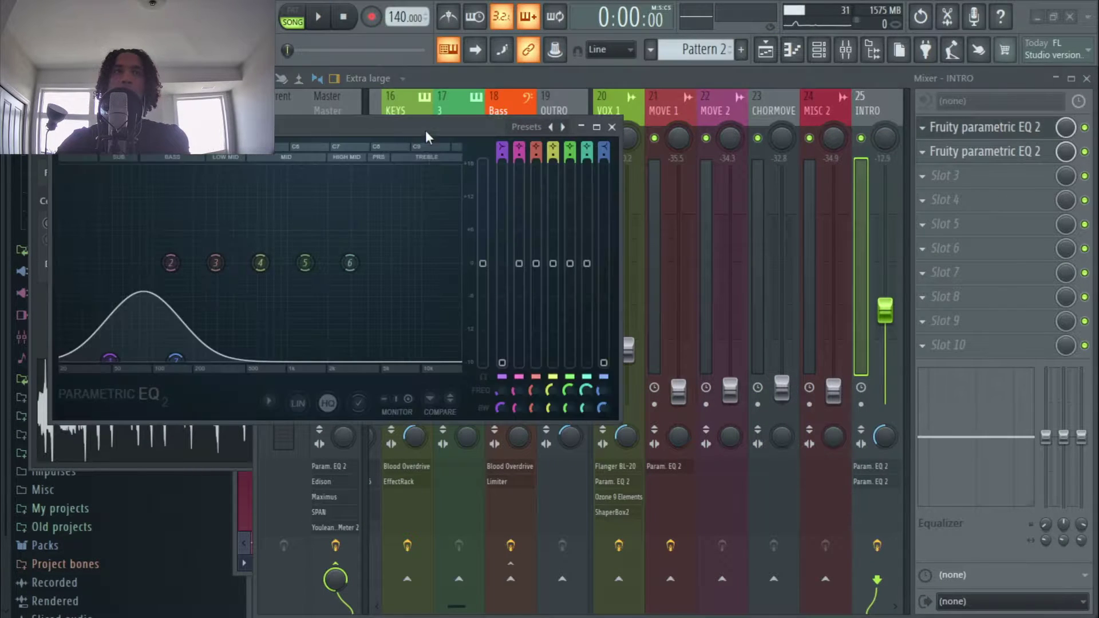
{"action": "left_click", "coordinate": [985, 151]}
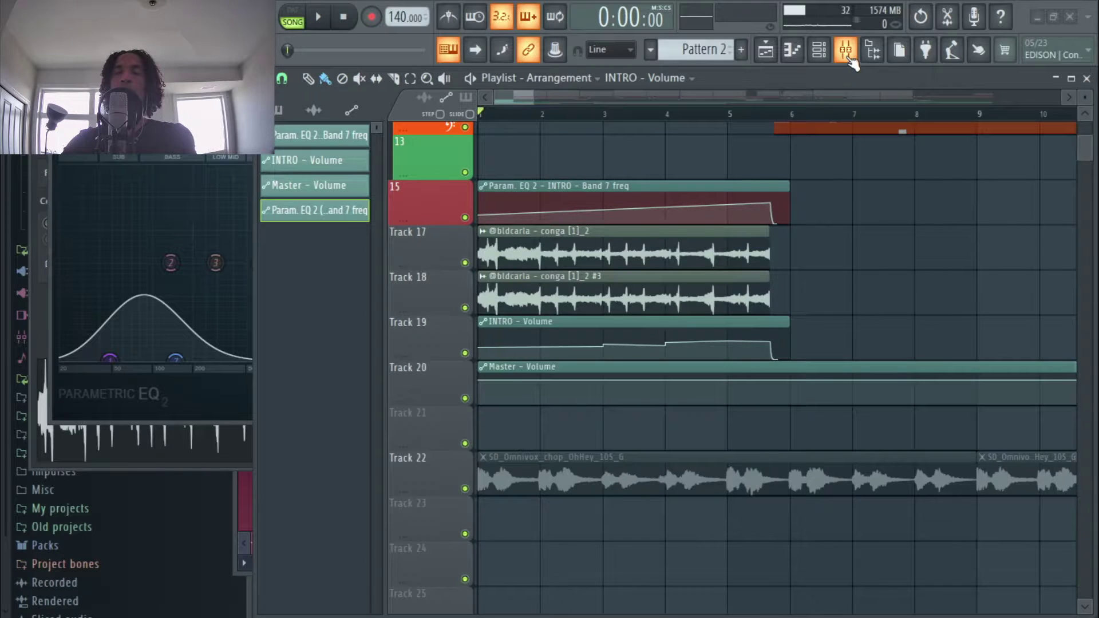
{"action": "left_click", "coordinate": [849, 57]}
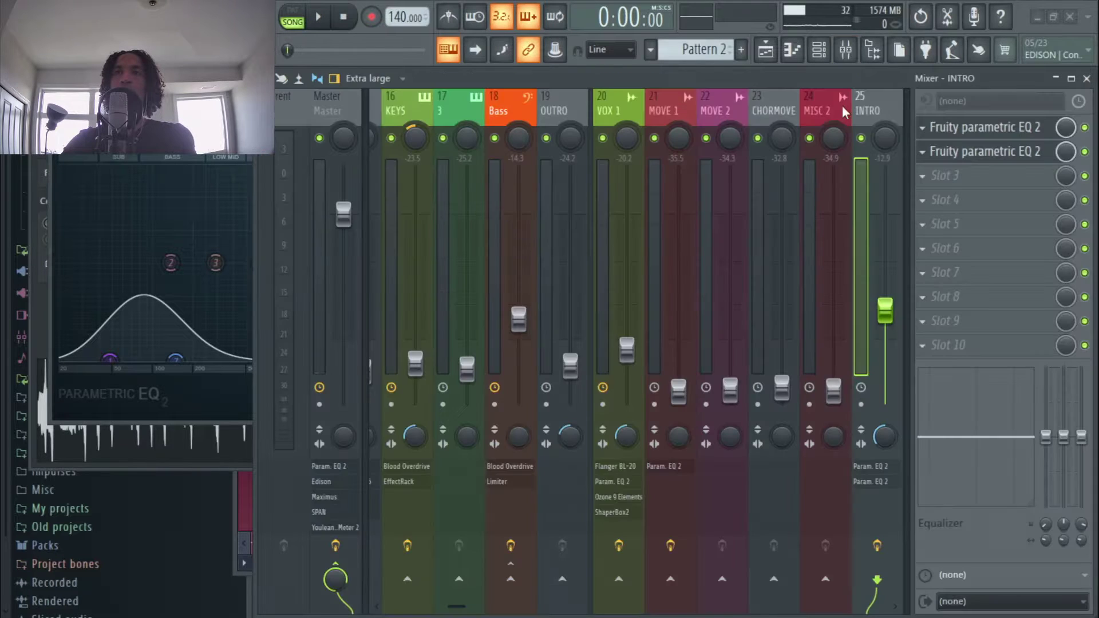
{"action": "scroll", "coordinate": [864, 112], "scroll_direction": "down", "scroll_amount": 3}
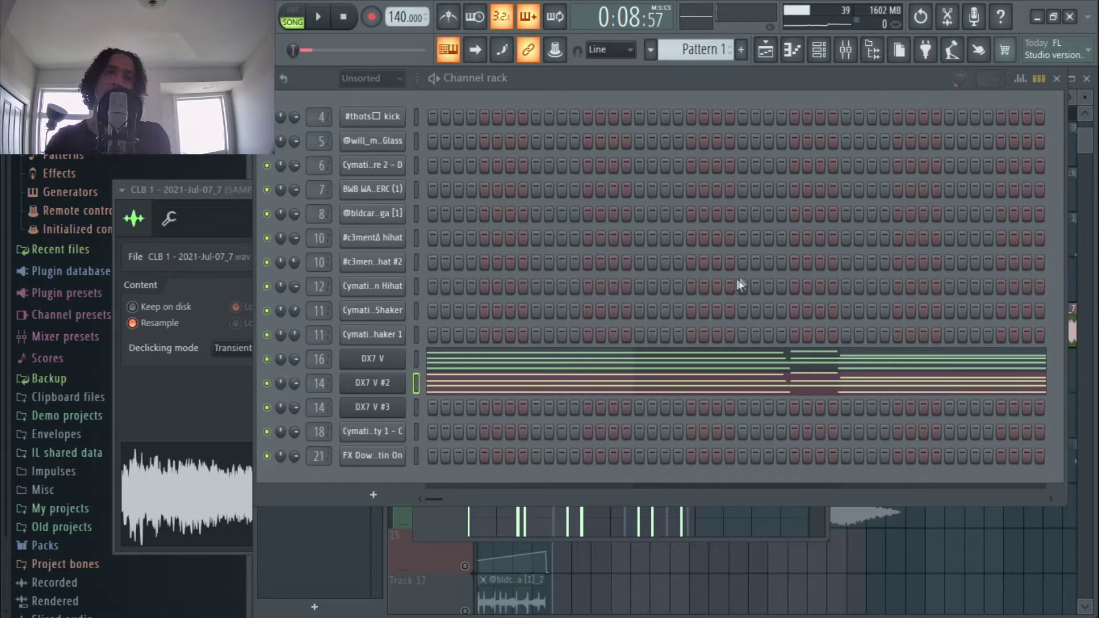
Step: Preview the DX7 V pad channel's notes and play Pattern 1
{"action": "left_click", "coordinate": [456, 358]}
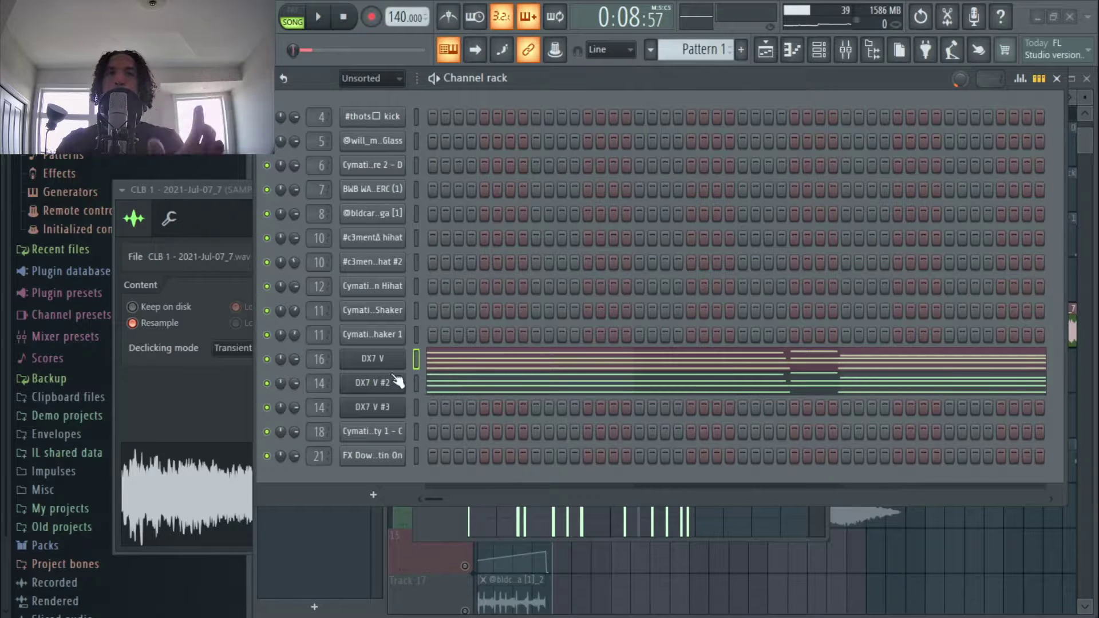
{"action": "key", "text": "space"}
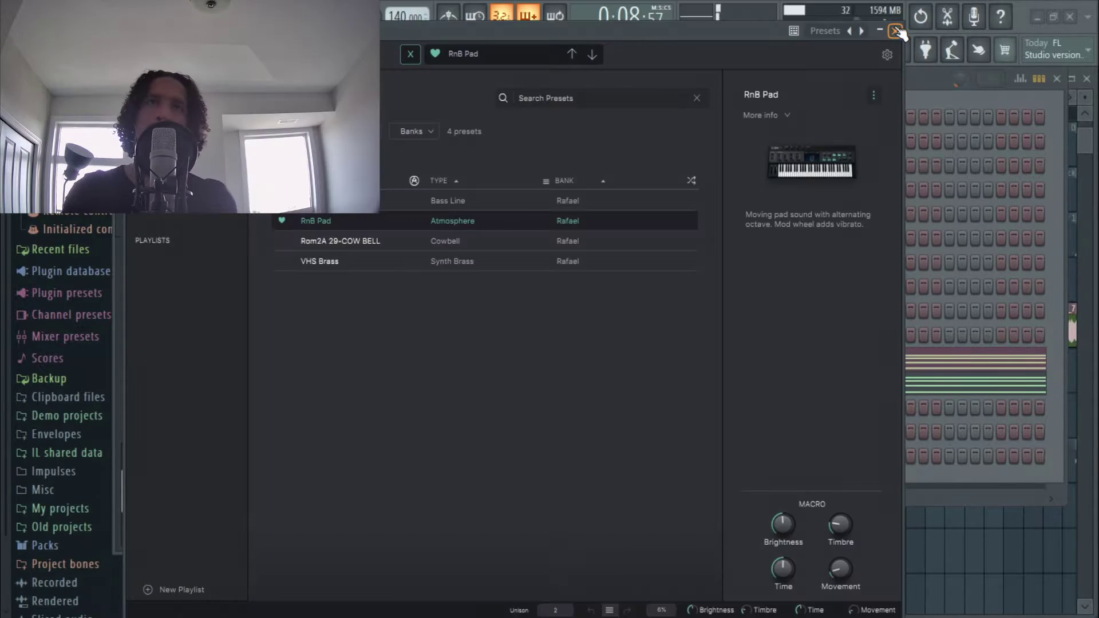
Step: Record the master in Edison and view its 20000 Hz sample properties
{"action": "left_click", "coordinate": [896, 31]}
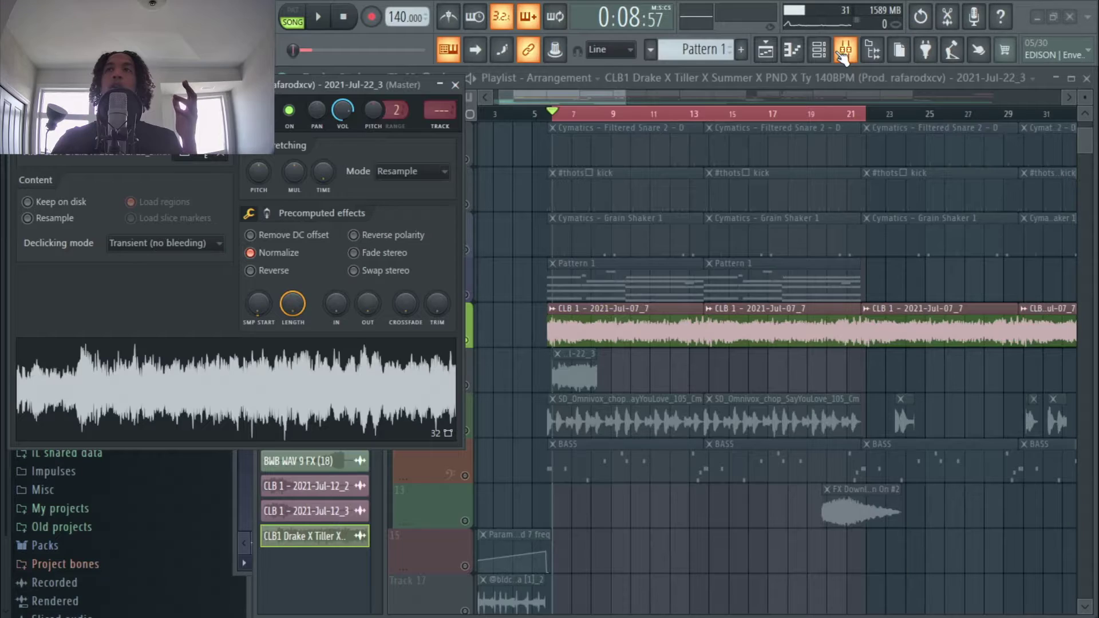
{"action": "left_click", "coordinate": [844, 51]}
{"action": "left_click", "coordinate": [375, 197]}
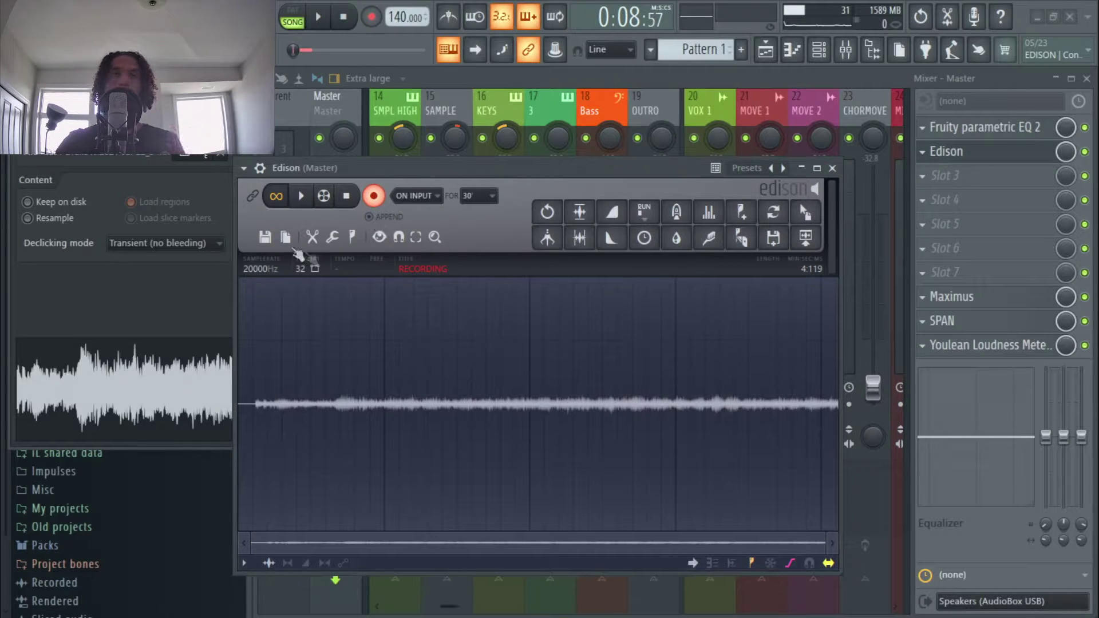
{"action": "left_click", "coordinate": [286, 239]}
{"action": "left_click", "coordinate": [321, 263]}
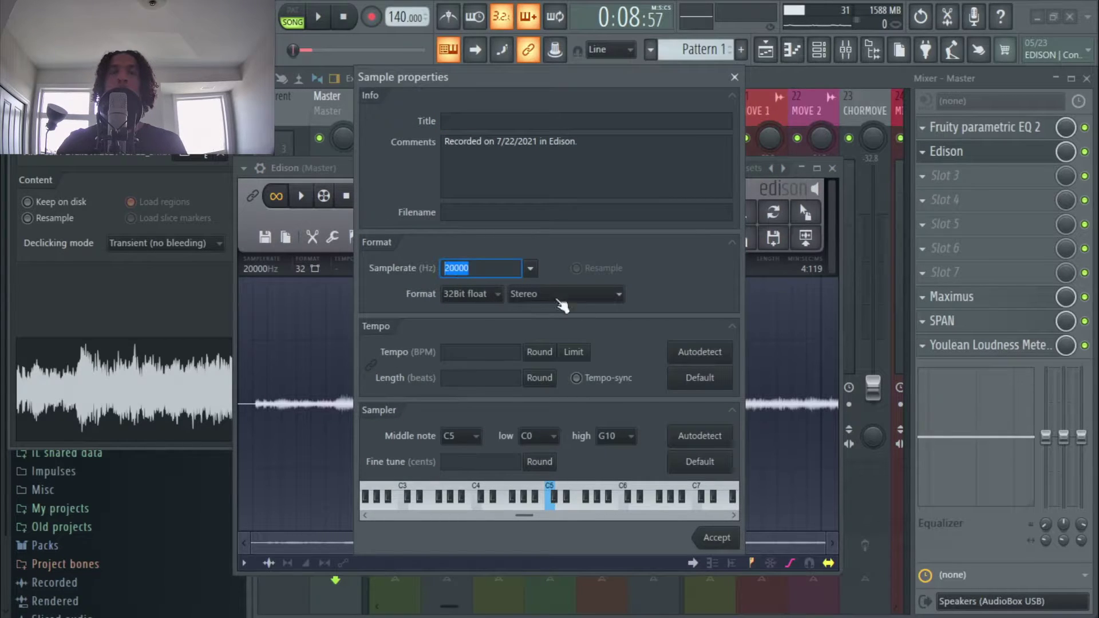
{"action": "left_click", "coordinate": [734, 78]}
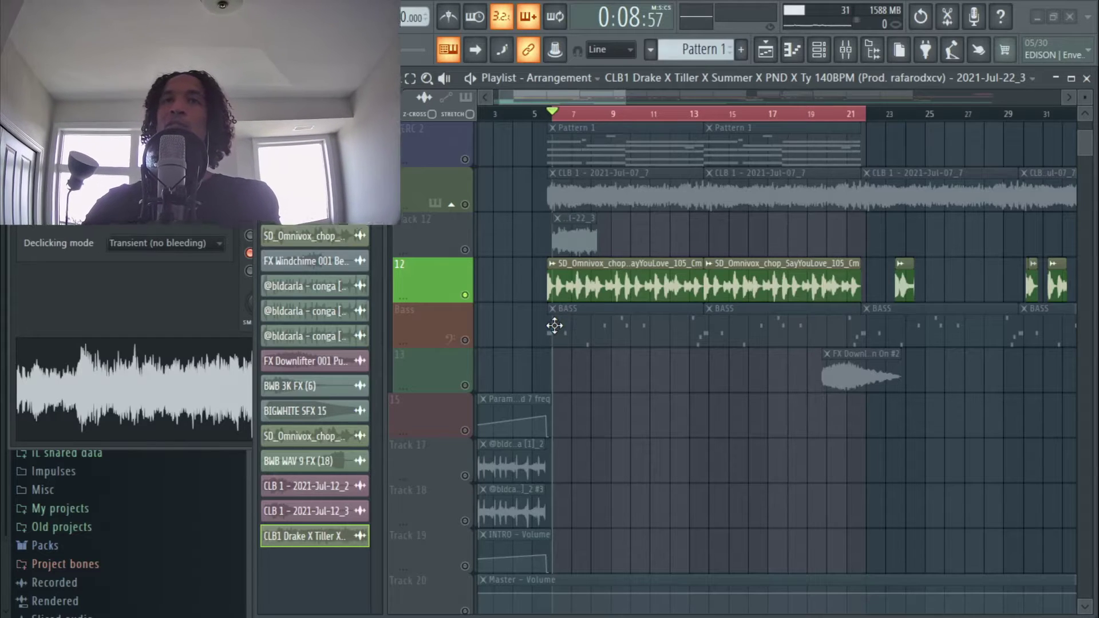
Step: Play the arrangement near bar 9 to hear Track 12's lo-fi vocal clip
{"action": "key", "text": "space"}
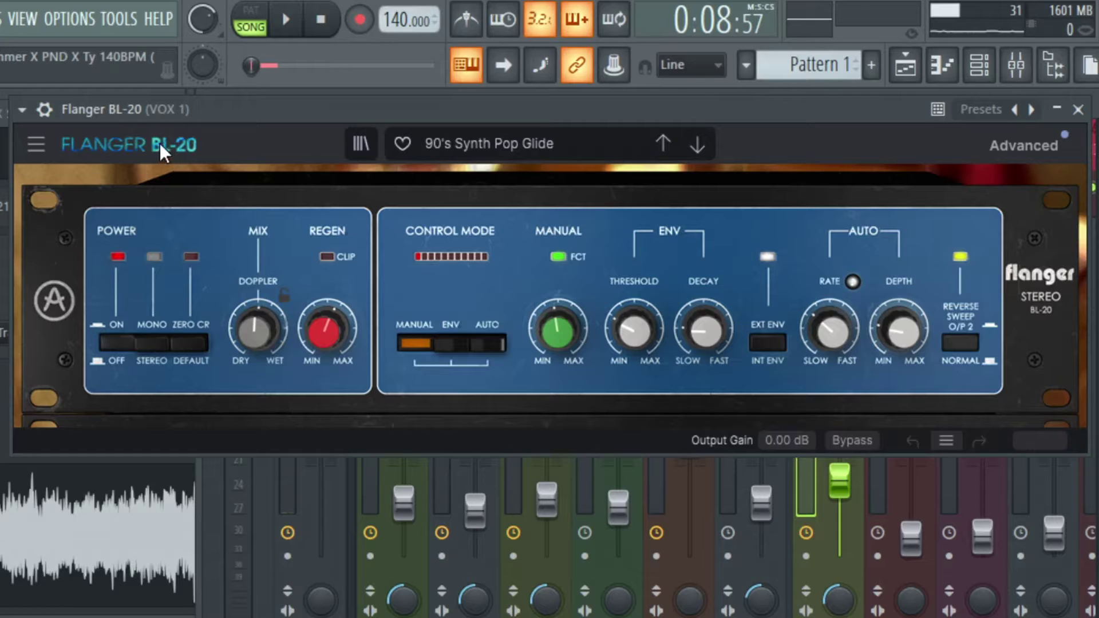
Step: Close the Flanger and inspect VOX 1's Fruity parametric EQ 2 and Ozone 9 during playback
{"action": "left_click", "coordinate": [1098, 175]}
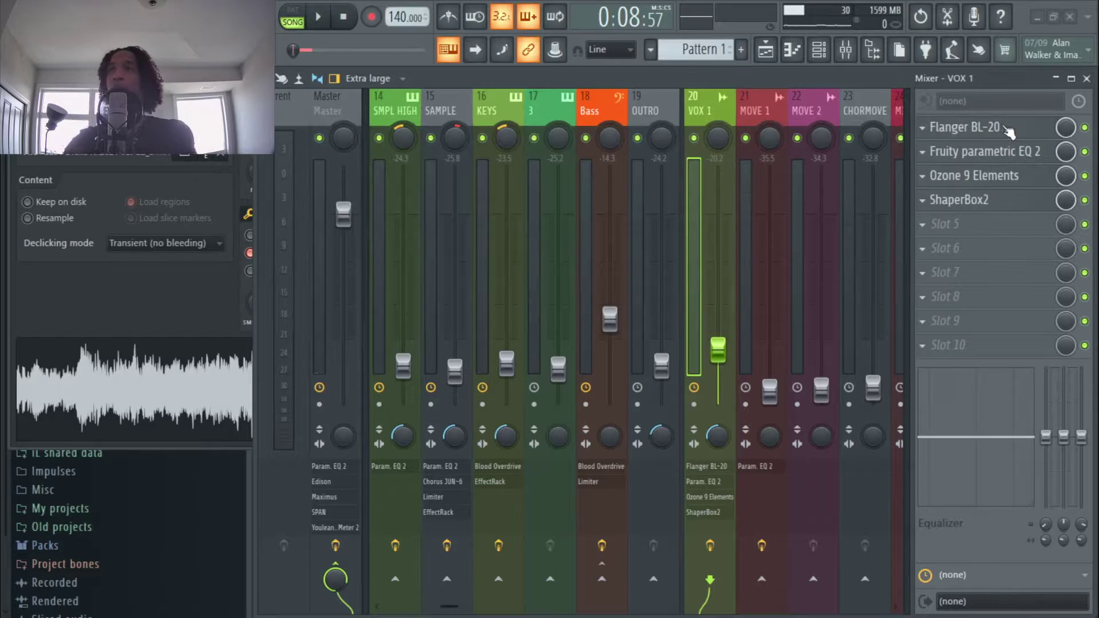
{"action": "left_click", "coordinate": [1006, 160]}
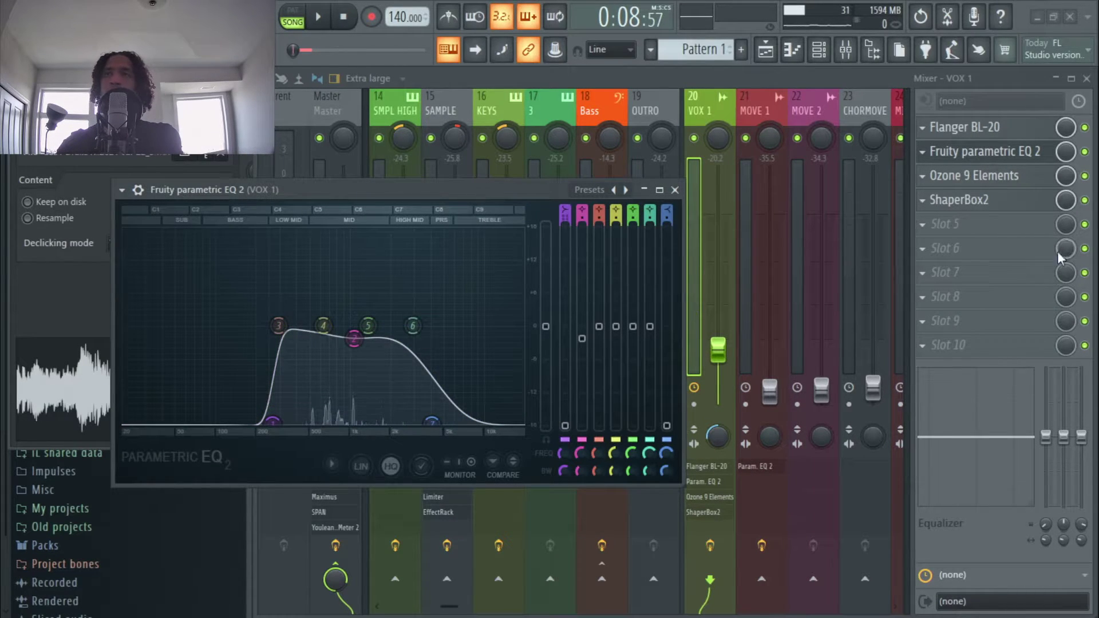
{"action": "left_click", "coordinate": [1036, 189]}
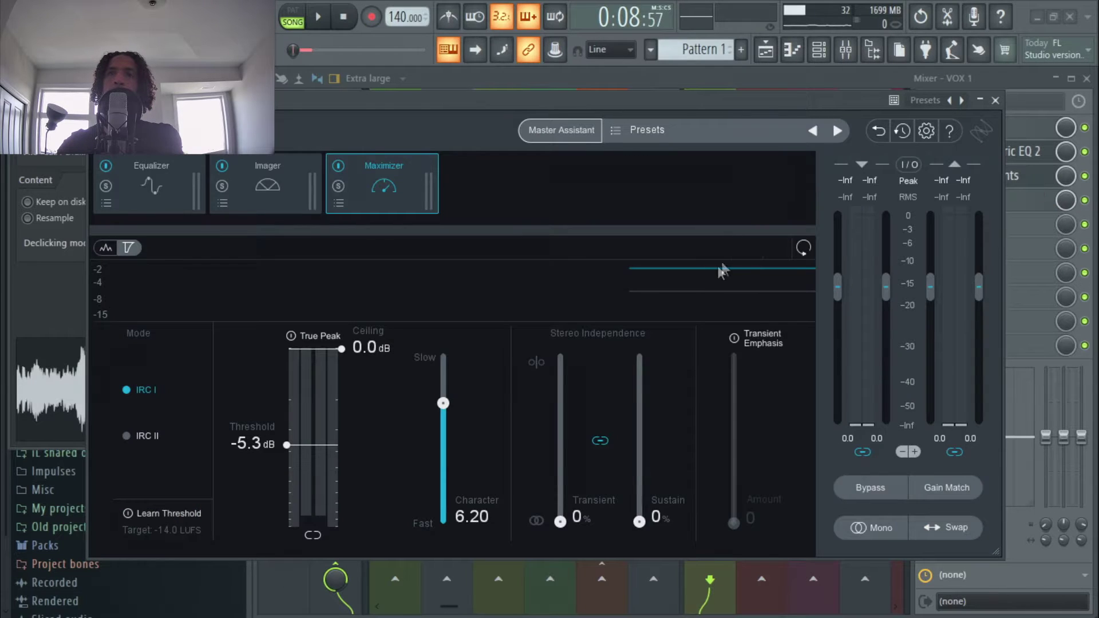
{"action": "key", "text": "space"}
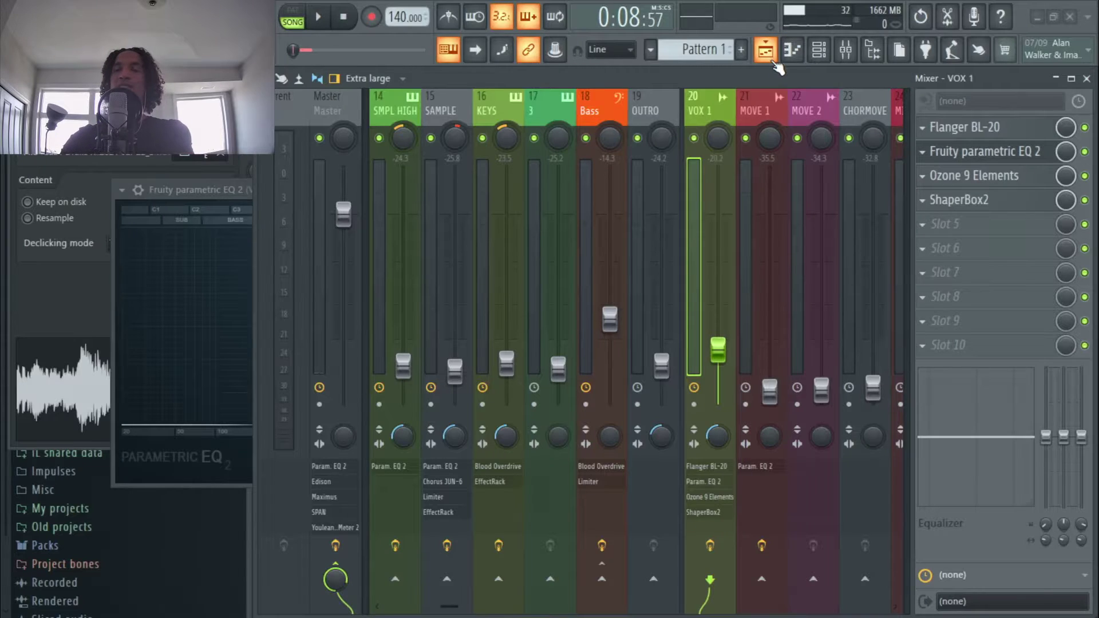
Step: Collapse the Slate sample folder, return to the Playlist and select the Bass track
{"action": "left_click", "coordinate": [770, 58]}
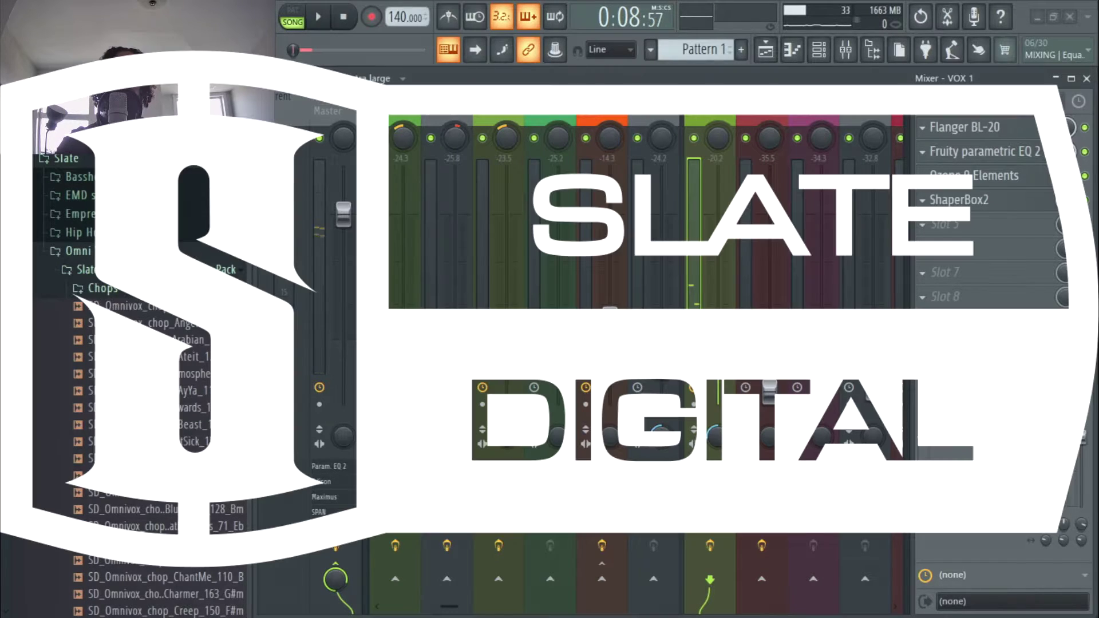
{"action": "left_click", "coordinate": [226, 269]}
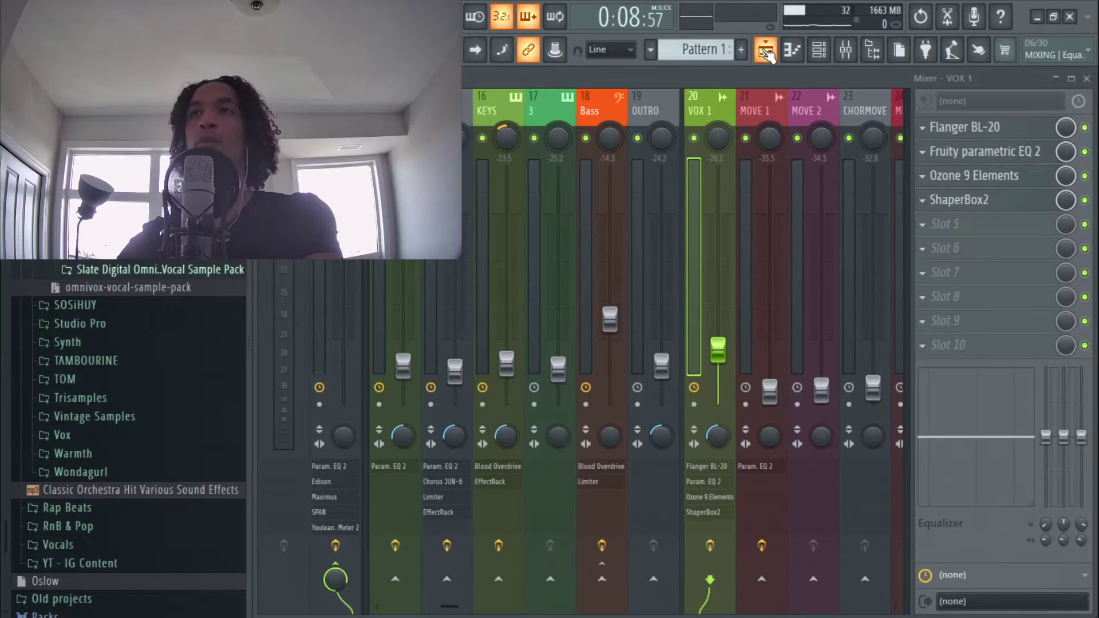
{"action": "left_click", "coordinate": [766, 51]}
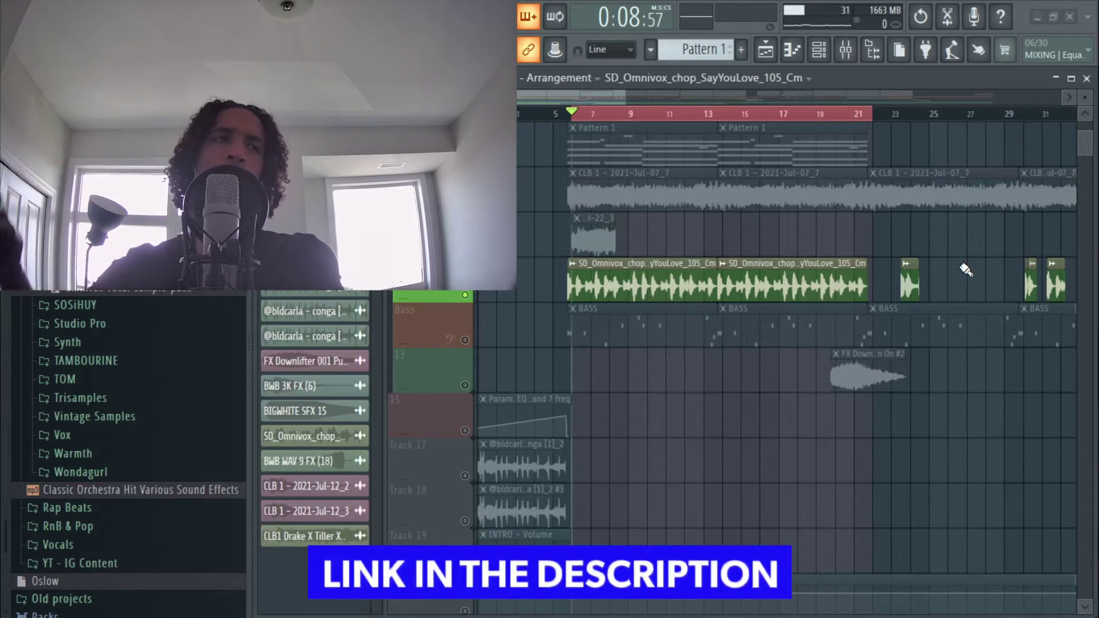
{"action": "left_click", "coordinate": [466, 342]}
Step: Set the playlist snap to Step and start arrangement playback
{"action": "left_click", "coordinate": [282, 78]}
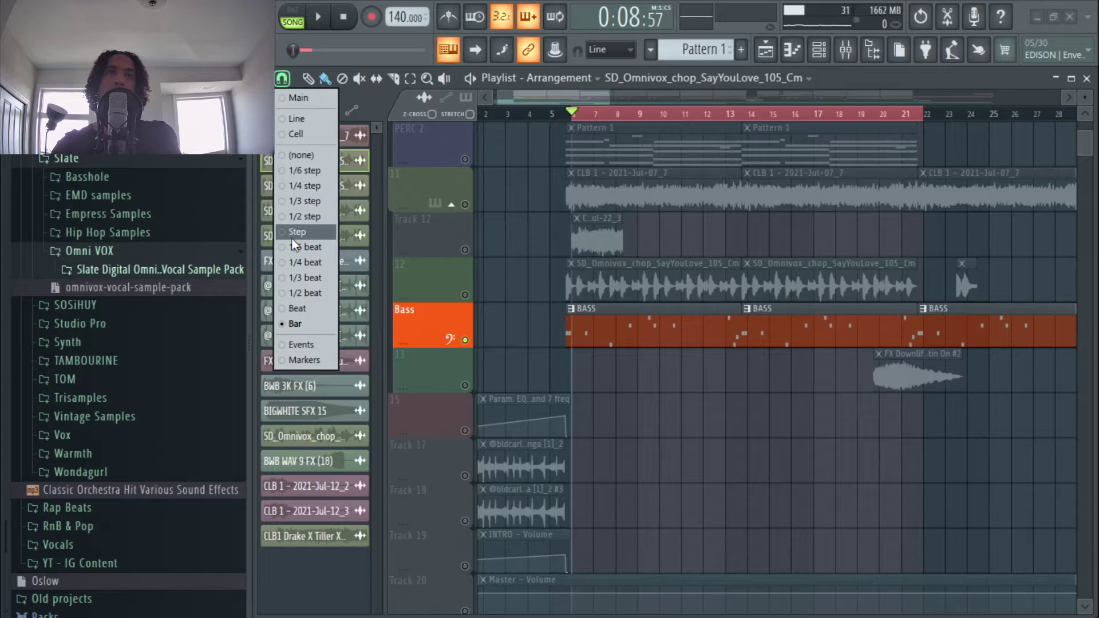
{"action": "left_click", "coordinate": [290, 233]}
{"action": "scroll", "coordinate": [595, 228], "scroll_direction": "up", "scroll_amount": 4}
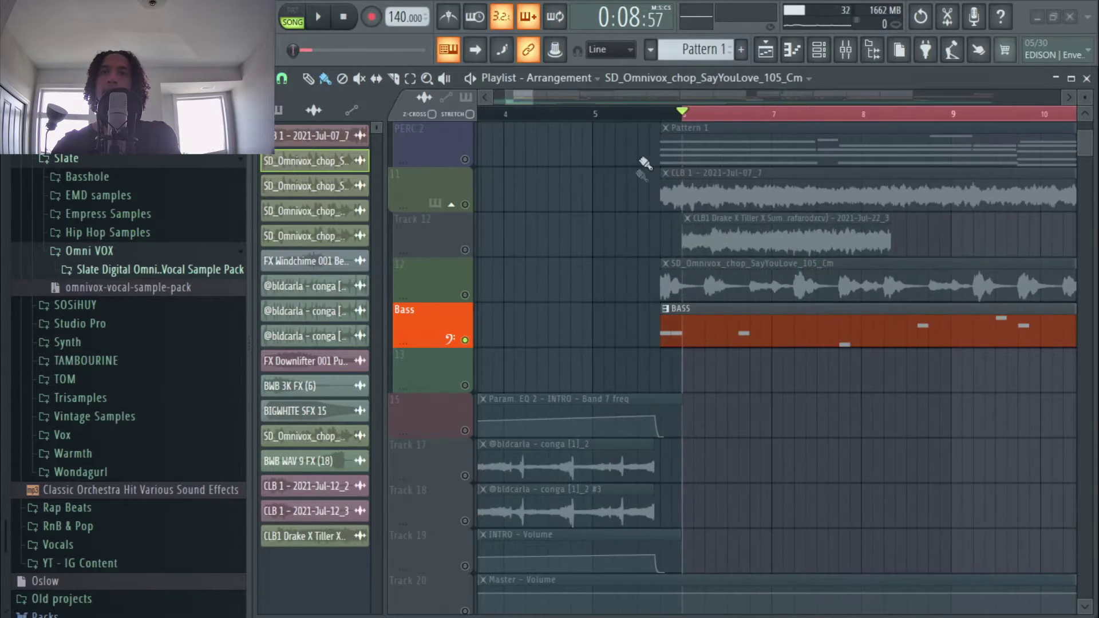
{"action": "key", "text": "space"}
{"action": "scroll", "coordinate": [761, 237], "scroll_direction": "down", "scroll_amount": 3}
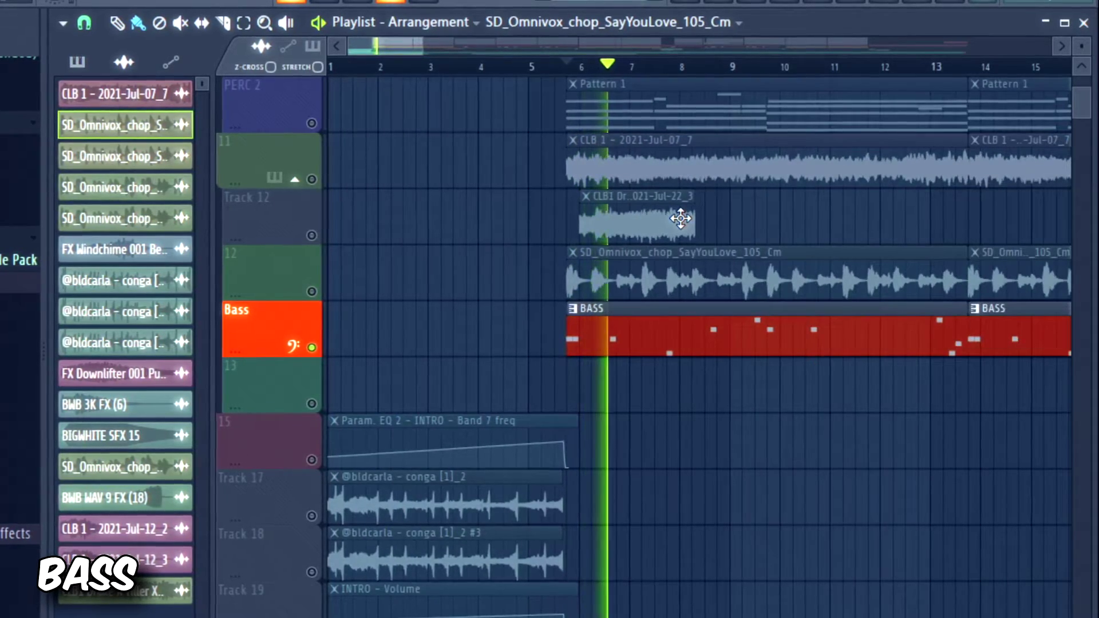
{"action": "scroll", "coordinate": [698, 222], "scroll_direction": "down", "scroll_amount": 2}
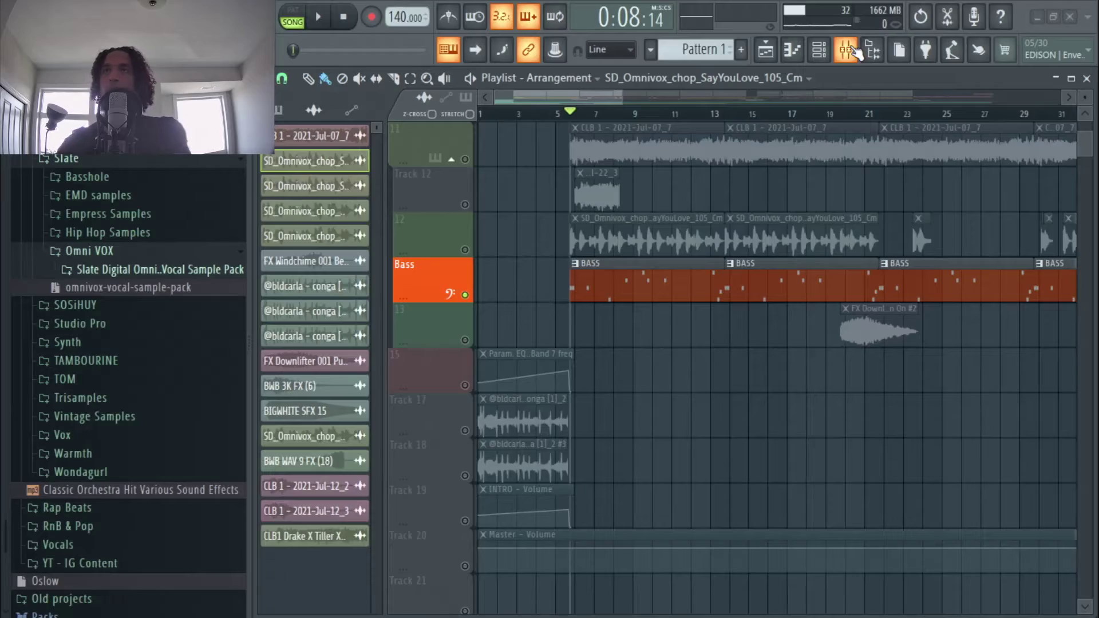
Step: Inspect the Bass insert's Fruity Blood Overdrive and Fruity Limiter, then return to the Playlist
{"action": "left_click", "coordinate": [853, 51]}
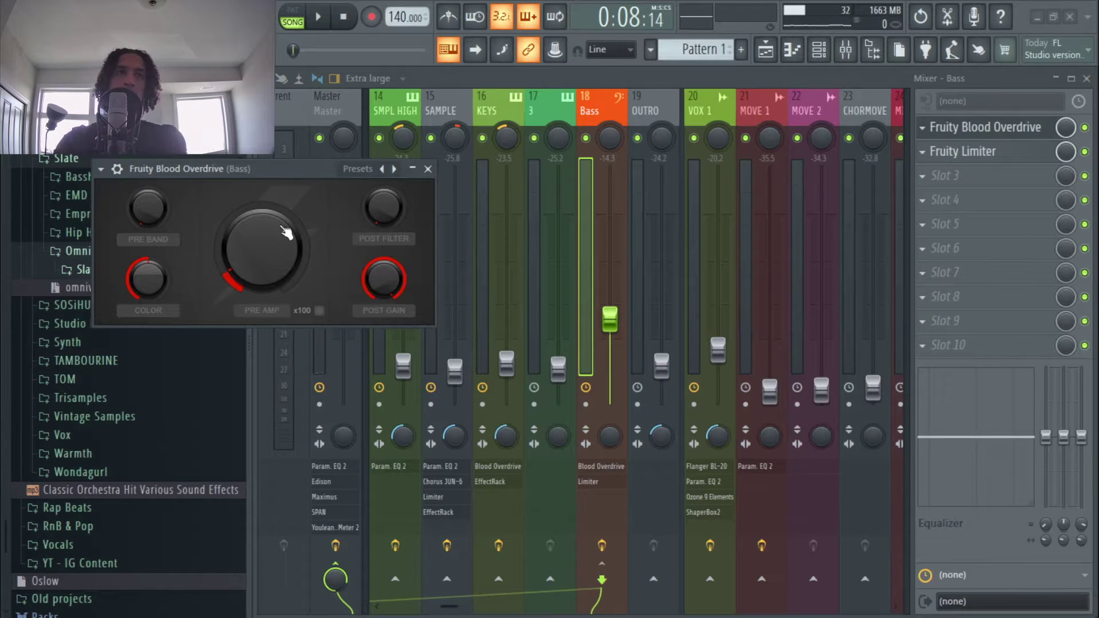
{"action": "left_click", "coordinate": [1029, 155]}
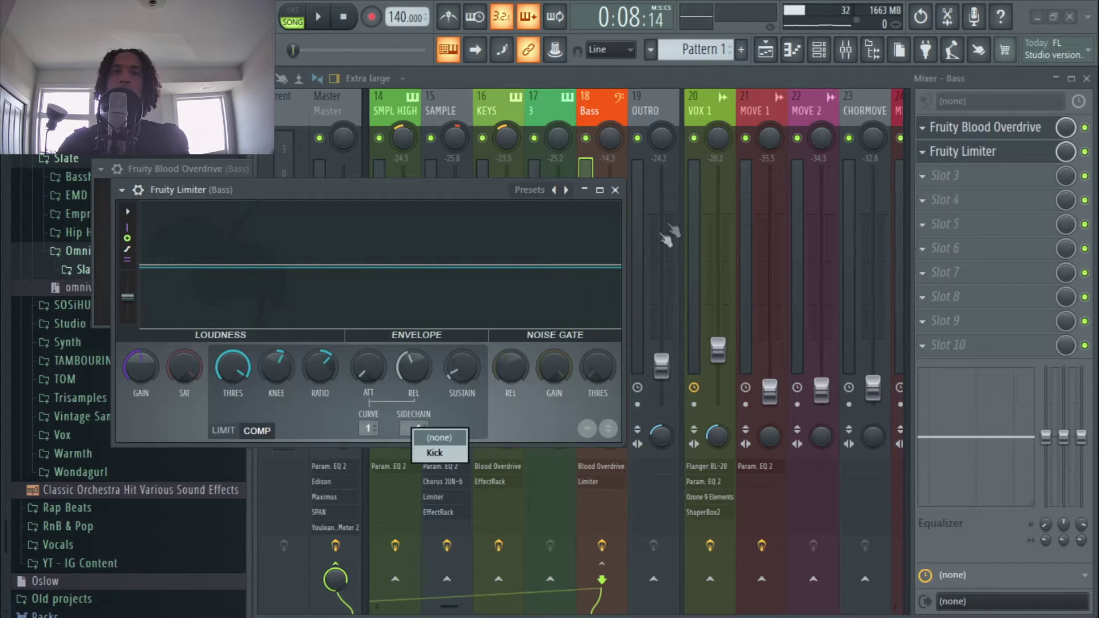
{"action": "key", "text": "F5"}
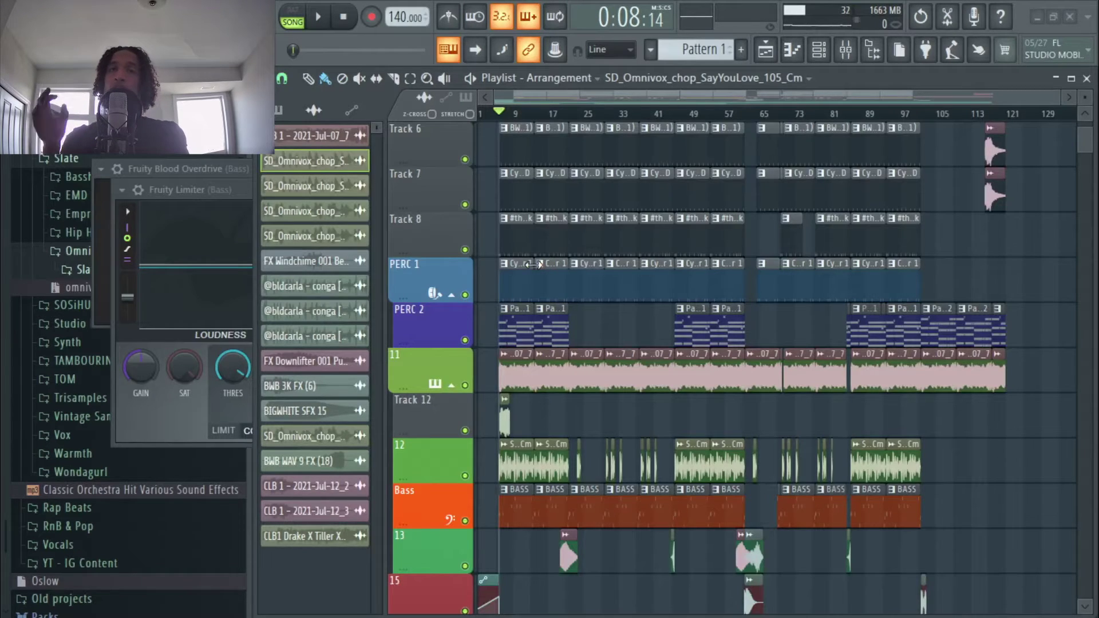
Step: Solo track 12's vocal chops and play the arrangement from the intro into the verse
{"action": "scroll", "coordinate": [515, 252], "scroll_direction": "down", "scroll_amount": 3}
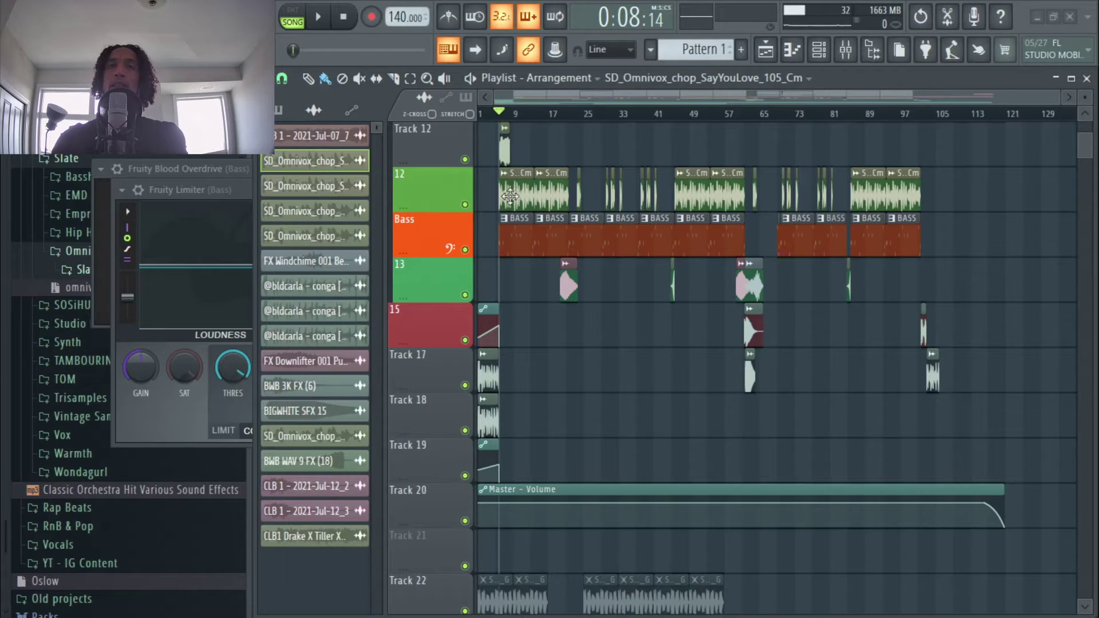
{"action": "scroll", "coordinate": [572, 252], "scroll_direction": "up", "scroll_amount": 4, "text": "ctrl"}
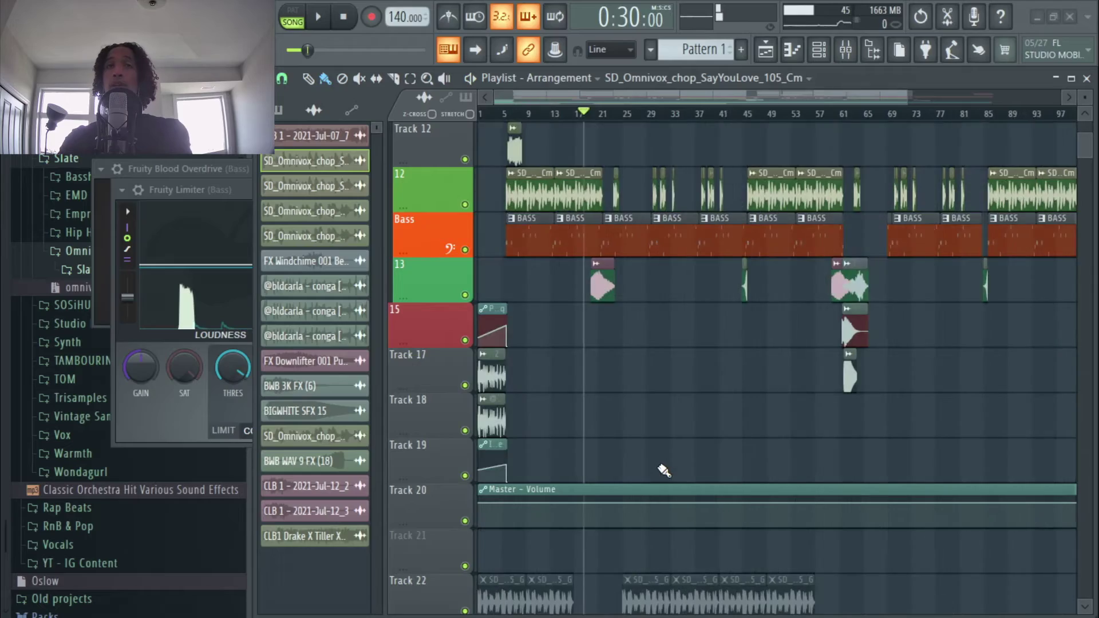
{"action": "scroll", "coordinate": [663, 467], "scroll_direction": "up", "scroll_amount": 6}
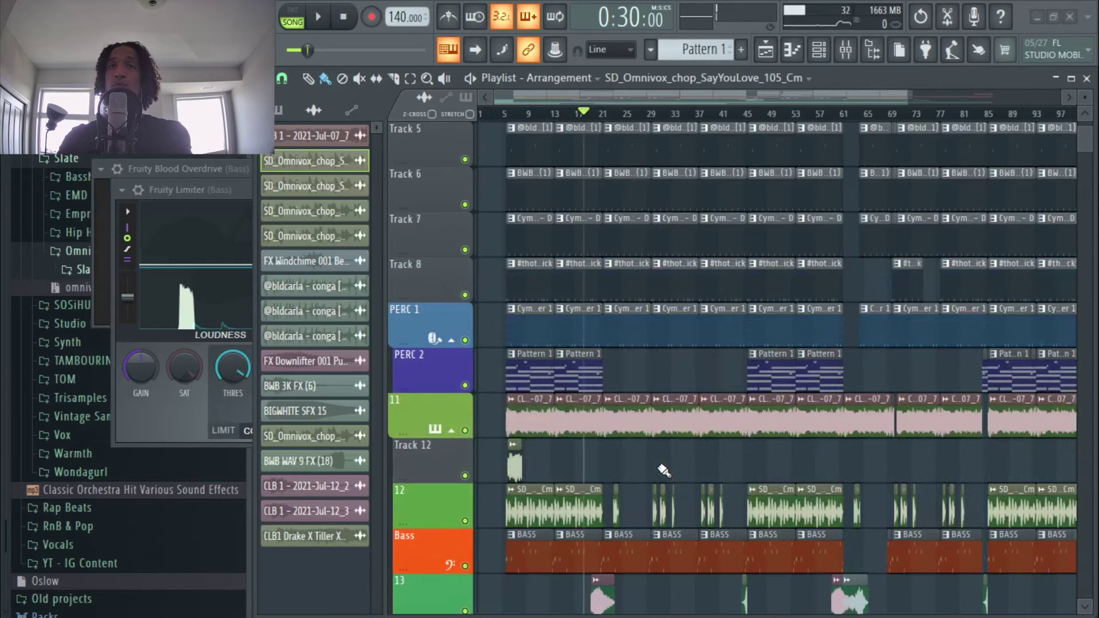
{"action": "scroll", "coordinate": [504, 544], "scroll_direction": "up", "scroll_amount": 2, "text": "ctrl"}
{"action": "scroll", "coordinate": [552, 465], "scroll_direction": "down", "scroll_amount": 1}
{"action": "left_click", "coordinate": [465, 295], "text": "ctrl"}
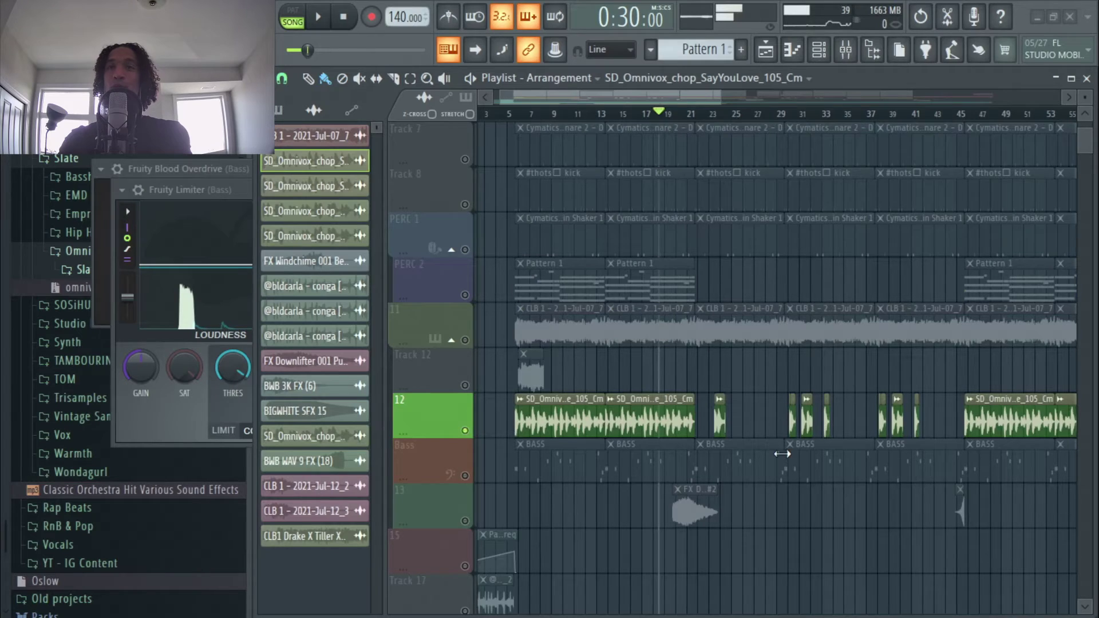
{"action": "key", "text": "space"}
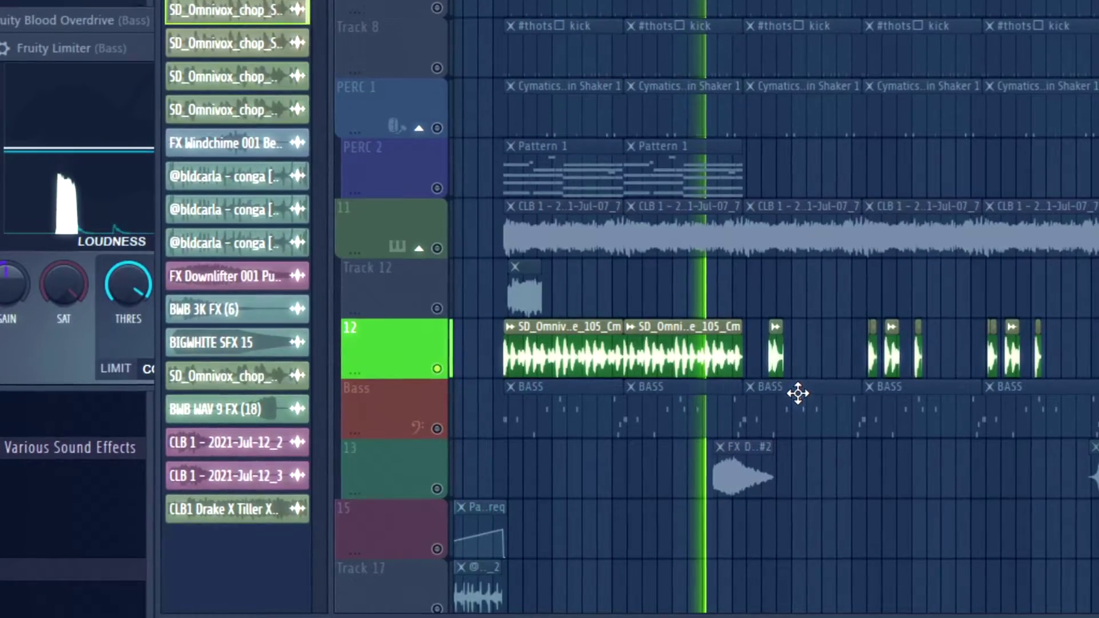
{"action": "scroll", "coordinate": [801, 390], "scroll_direction": "up", "scroll_amount": 2, "text": "ctrl"}
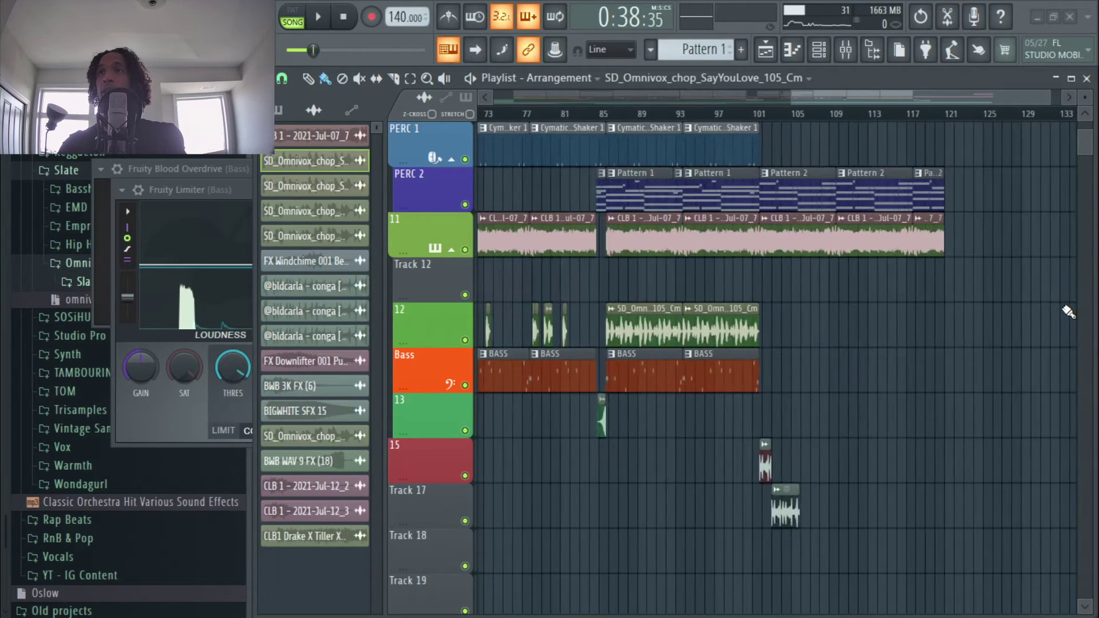
Step: Scroll the playlist to view the outro past bar 101 with PERC 2, CLB 1 and CLB Jul-12 clips
{"action": "scroll", "coordinate": [1066, 311], "scroll_direction": "up", "scroll_amount": 3, "text": "ctrl"}
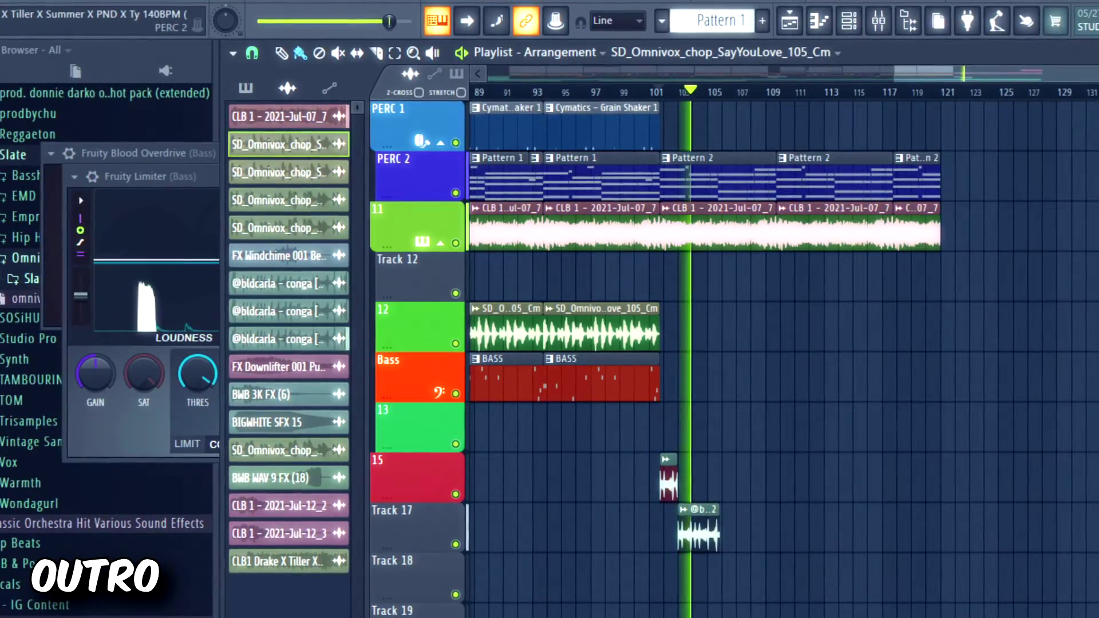
{"action": "scroll", "coordinate": [704, 354], "scroll_direction": "up", "scroll_amount": 8}
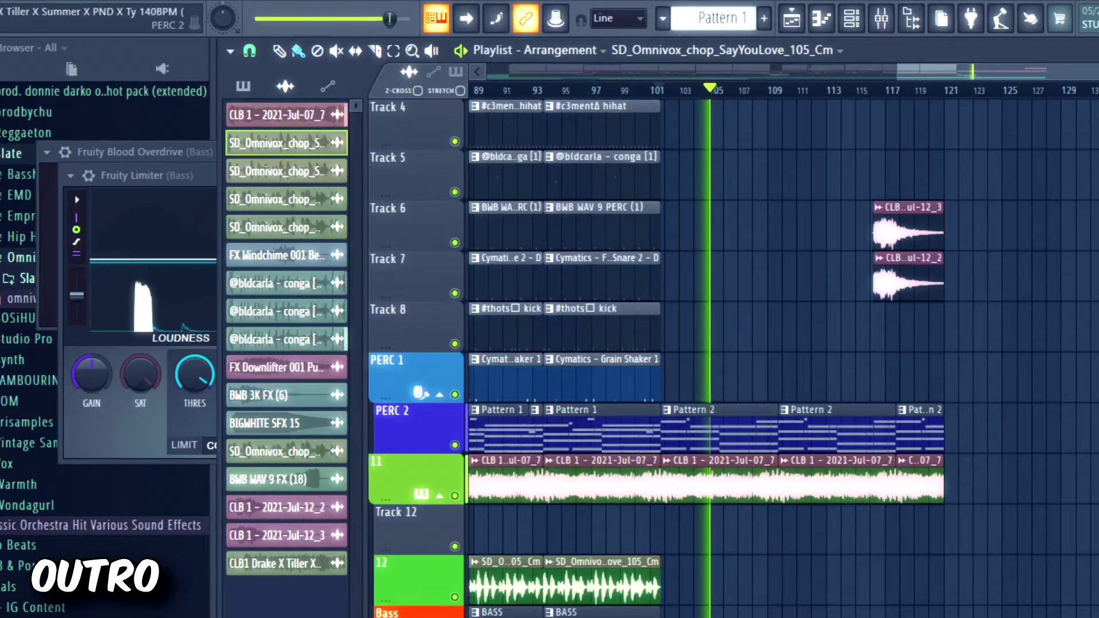
{"action": "scroll", "coordinate": [704, 355], "scroll_direction": "down", "scroll_amount": 7}
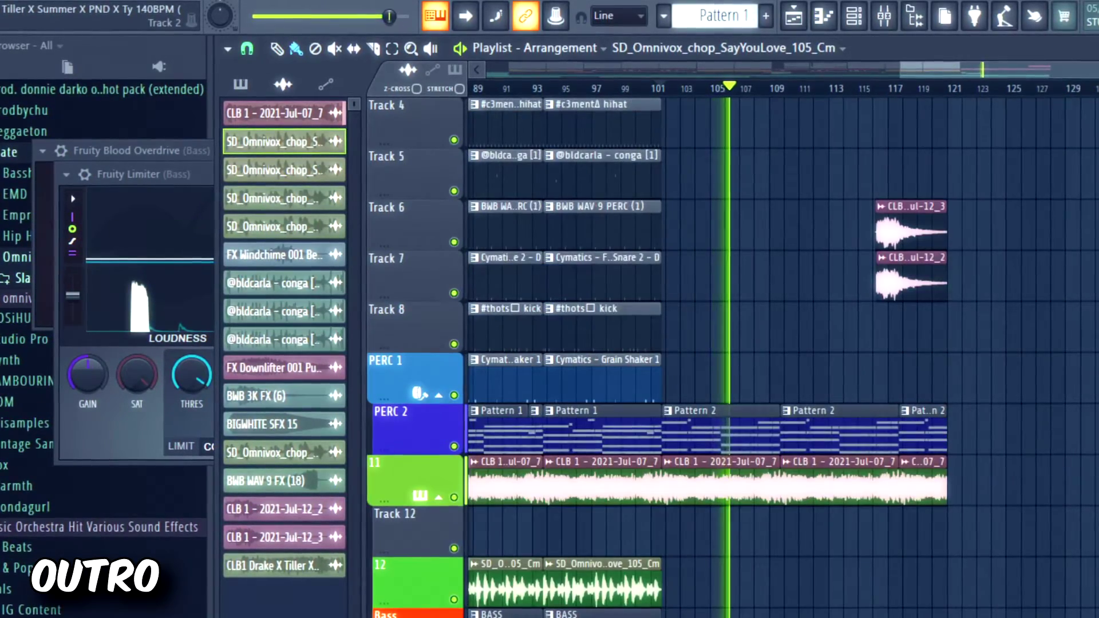